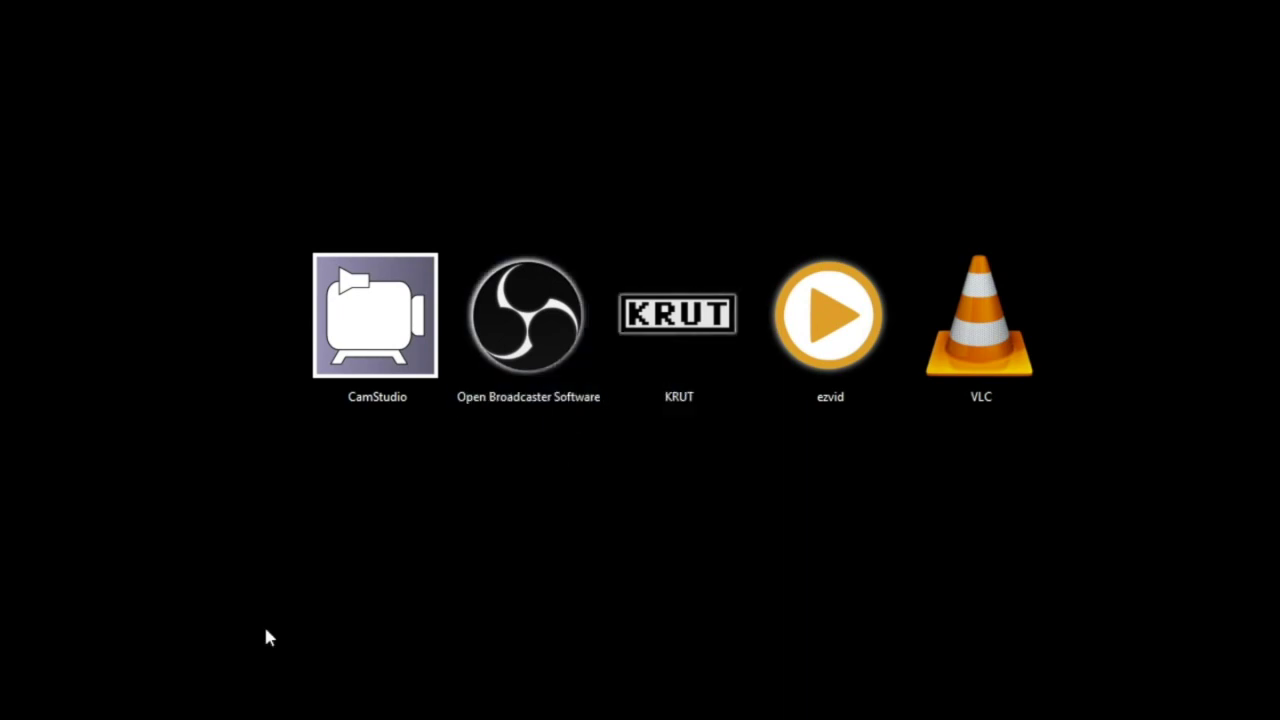
Step: Restore the Krut recorder and output windows and bring up Settings/Save Files on the right
mouse_move(660, 534)
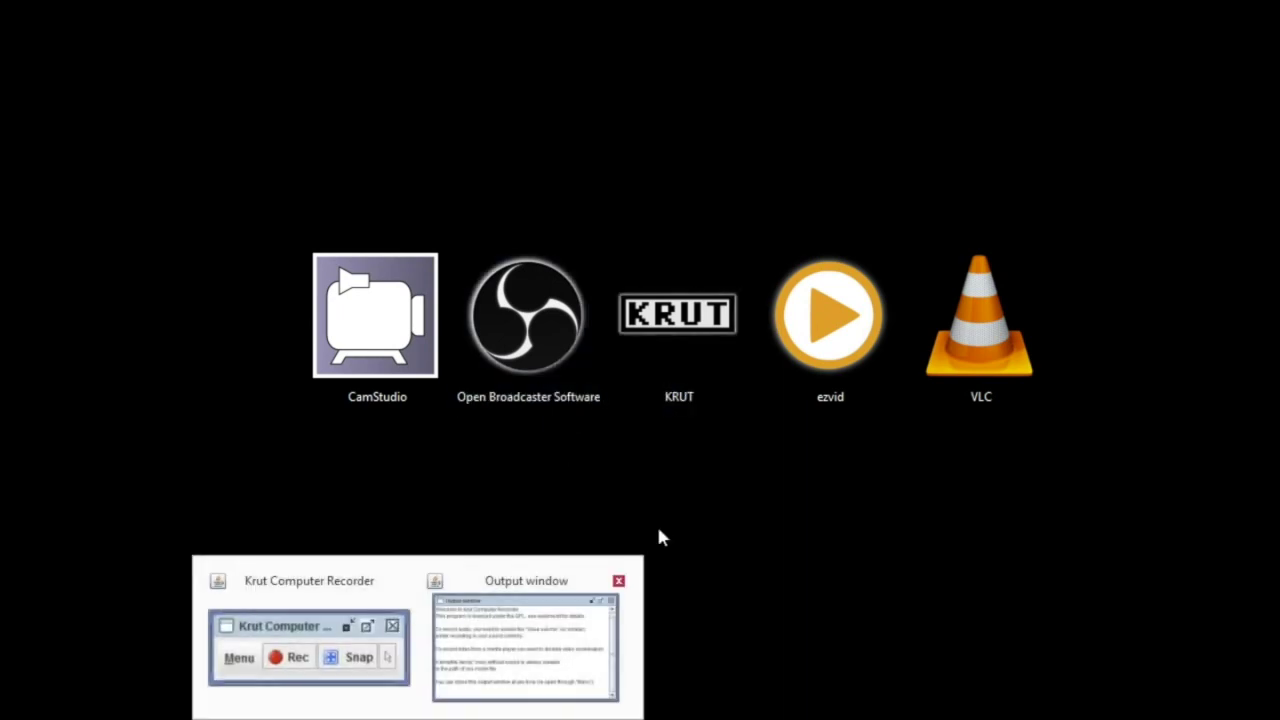
click(363, 654)
click(512, 667)
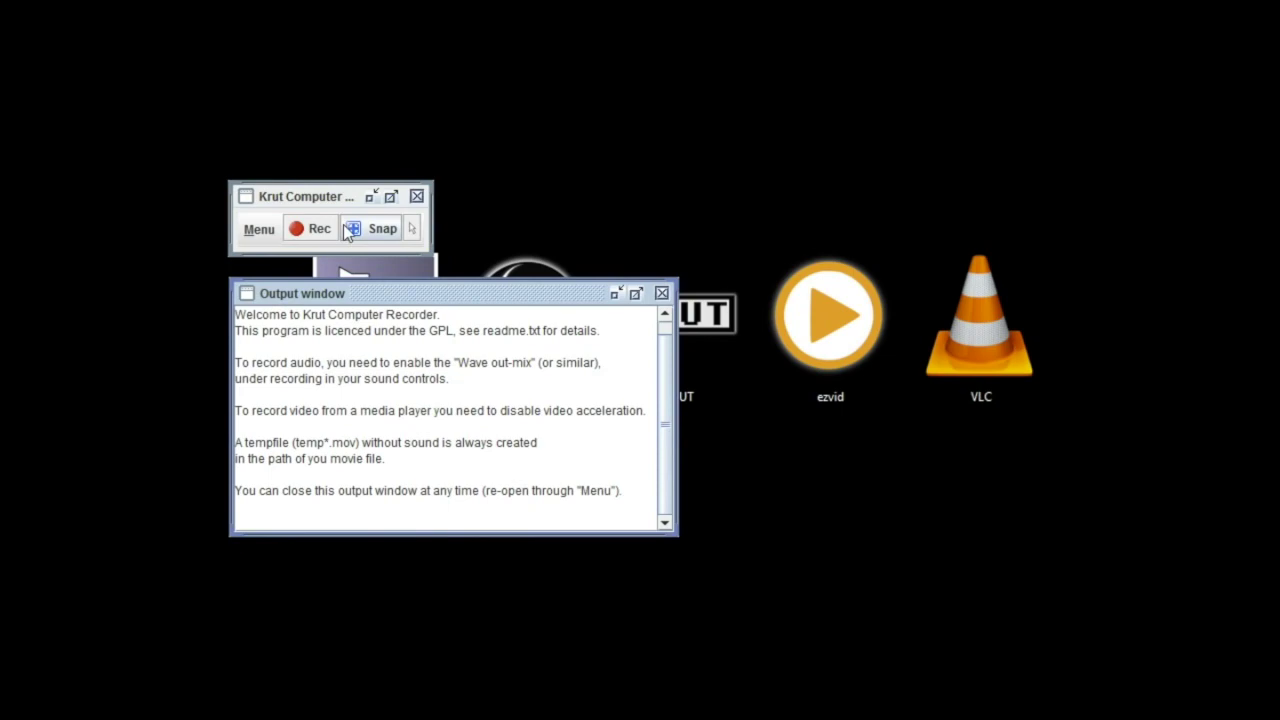
click(259, 230)
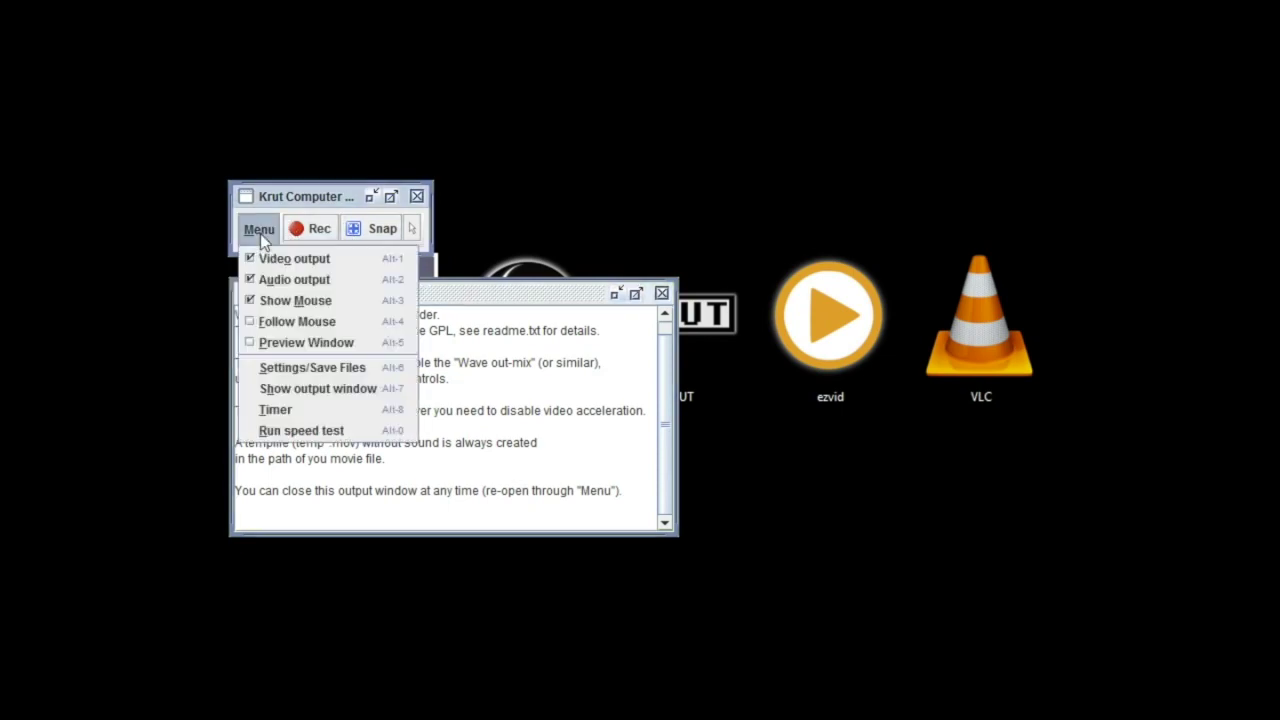
click(290, 372)
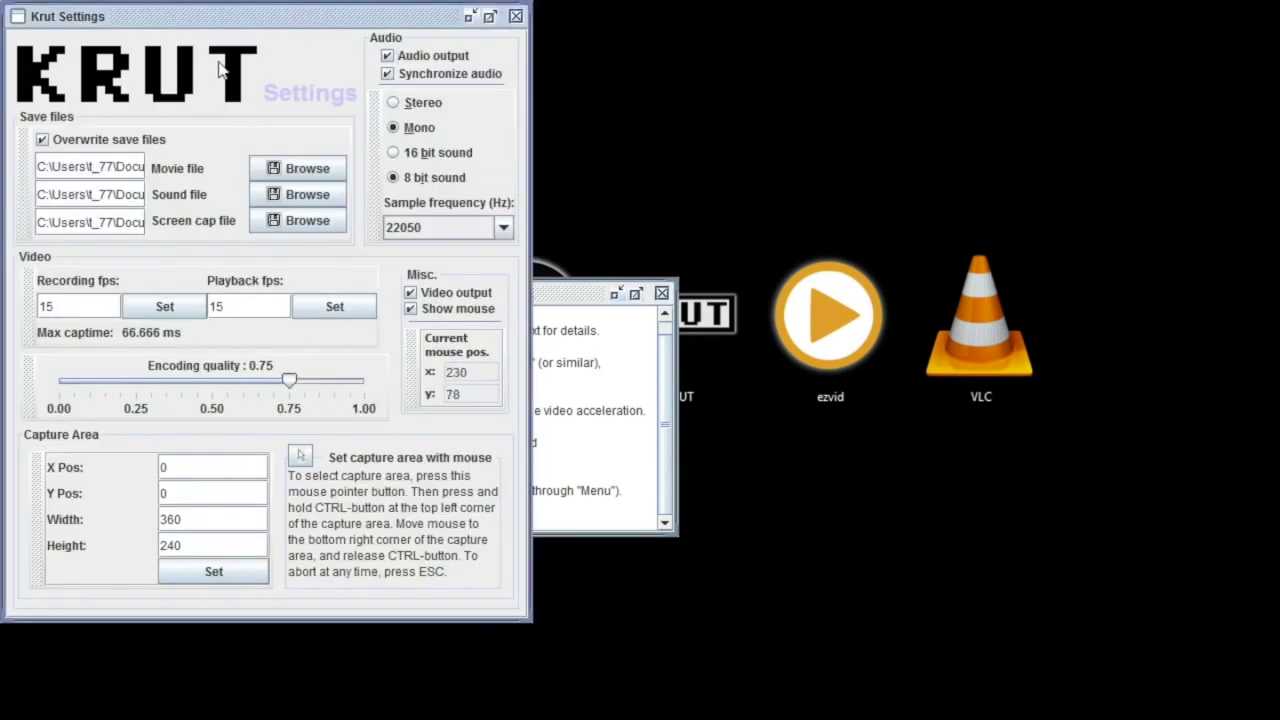
drag(184, 17, 866, 65)
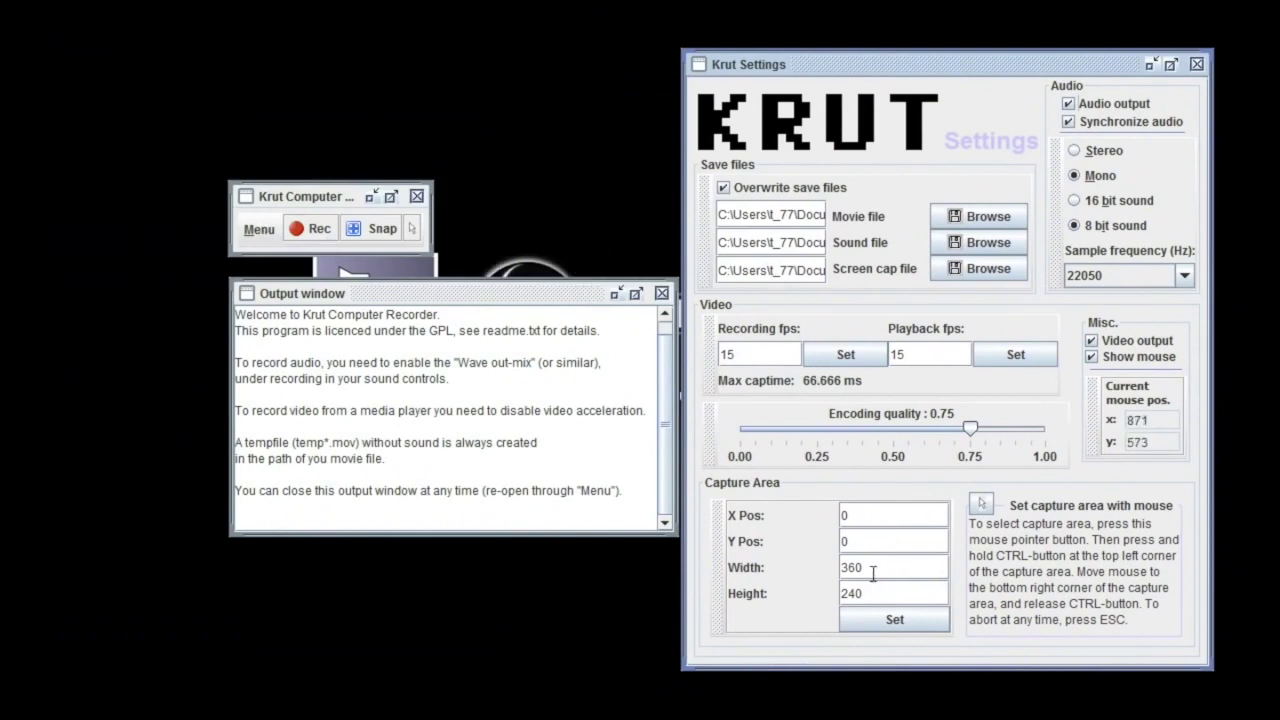
Step: Enter capture width 1366 after checking the desktop's screen resolution
drag(869, 566, 777, 557)
text(1366)
drag(871, 593, 816, 594)
right_click(630, 631)
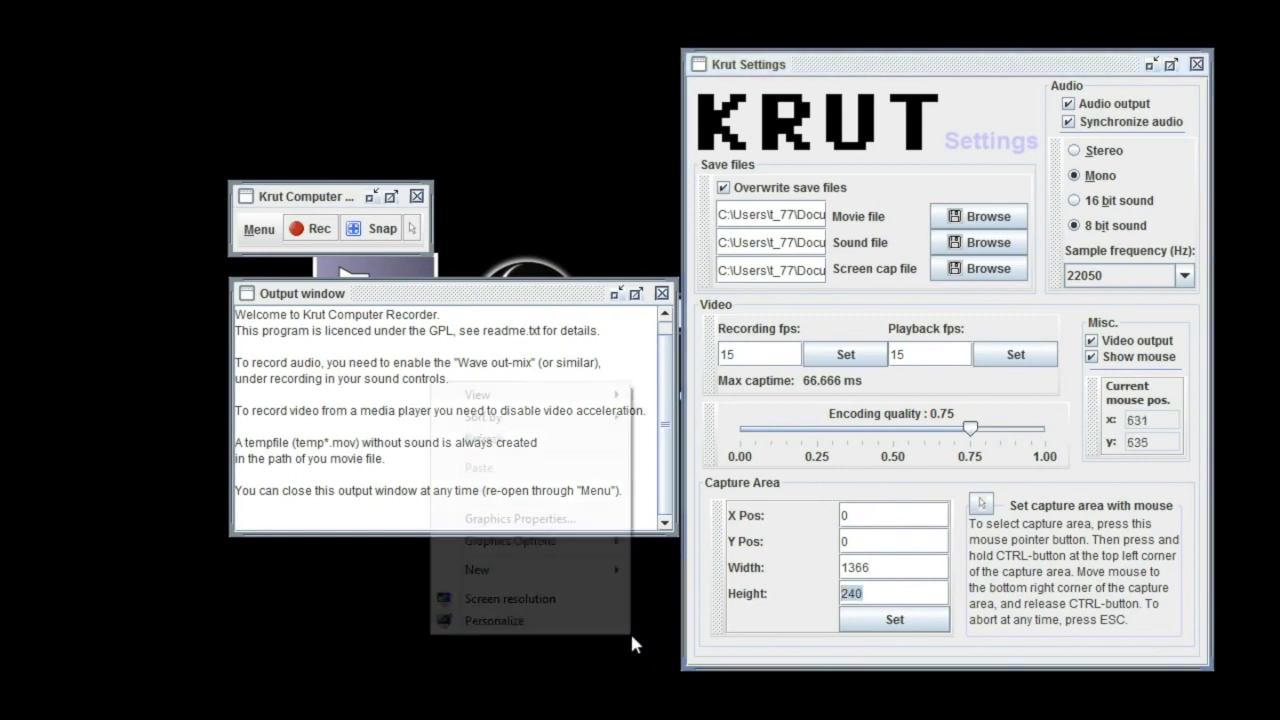
click(543, 600)
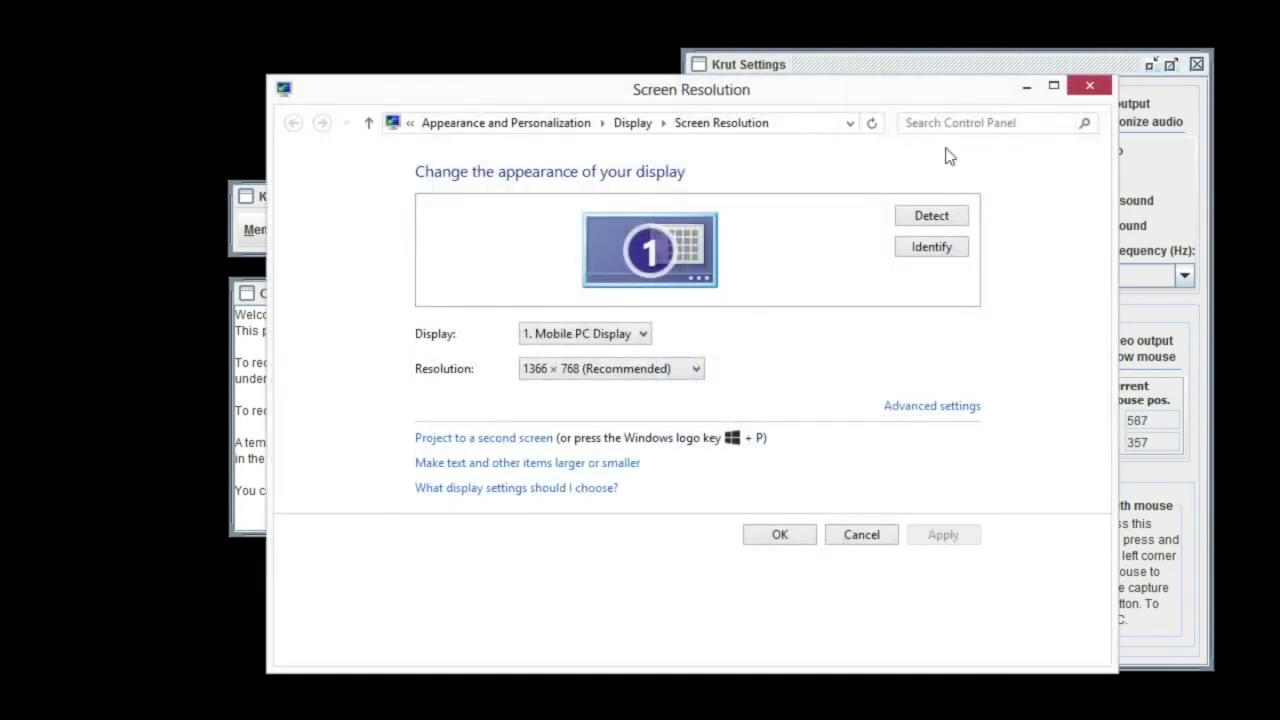
click(1087, 83)
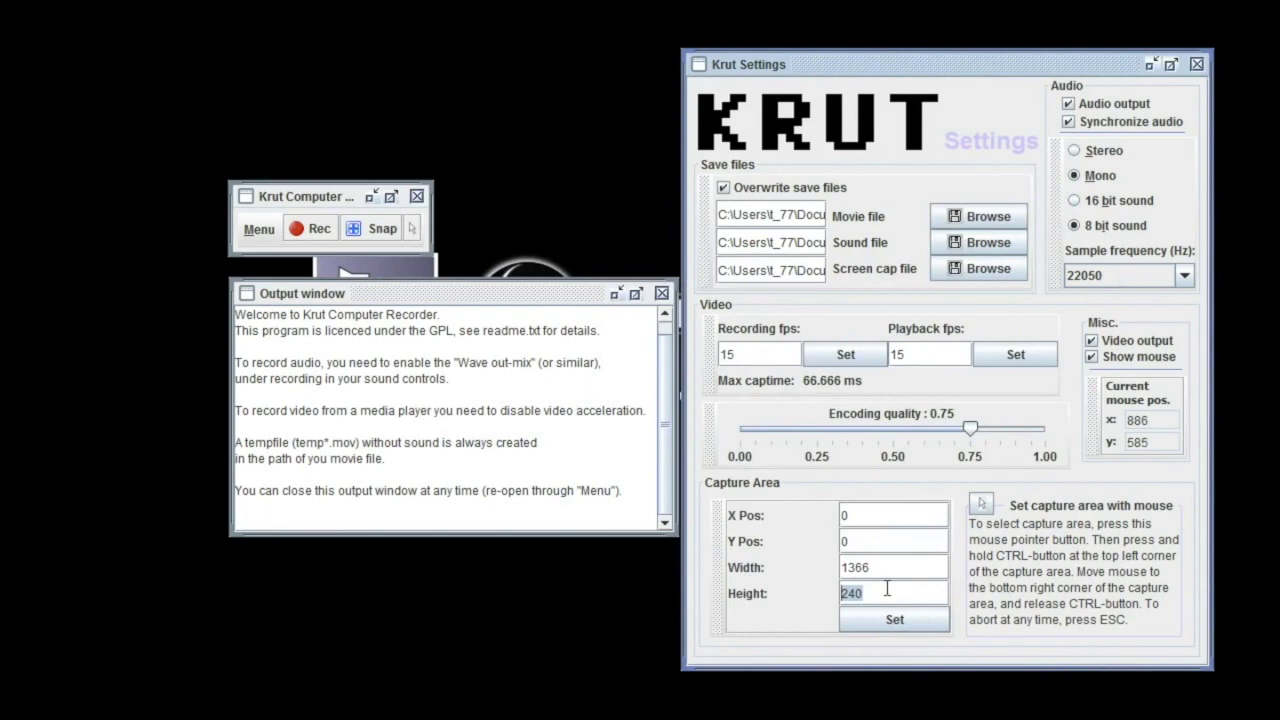
Step: Apply the 1366 × 768 capture area and start recording
click(884, 590)
click(885, 619)
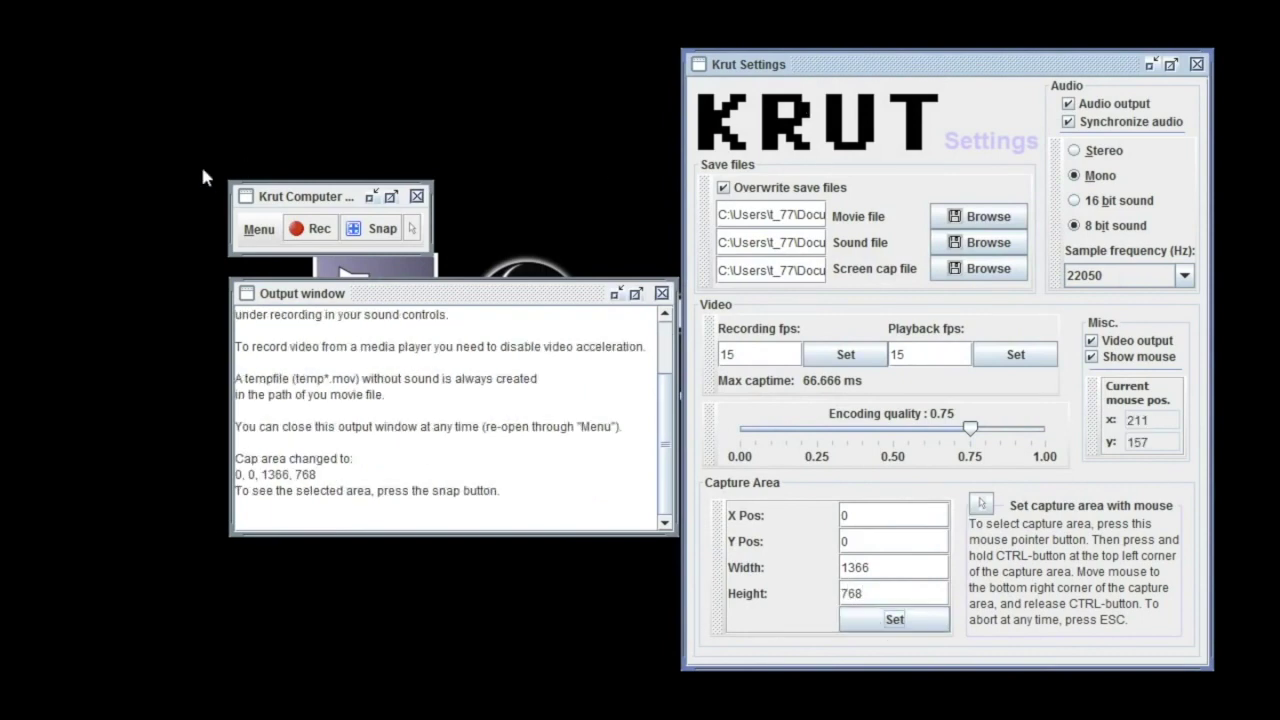
click(305, 229)
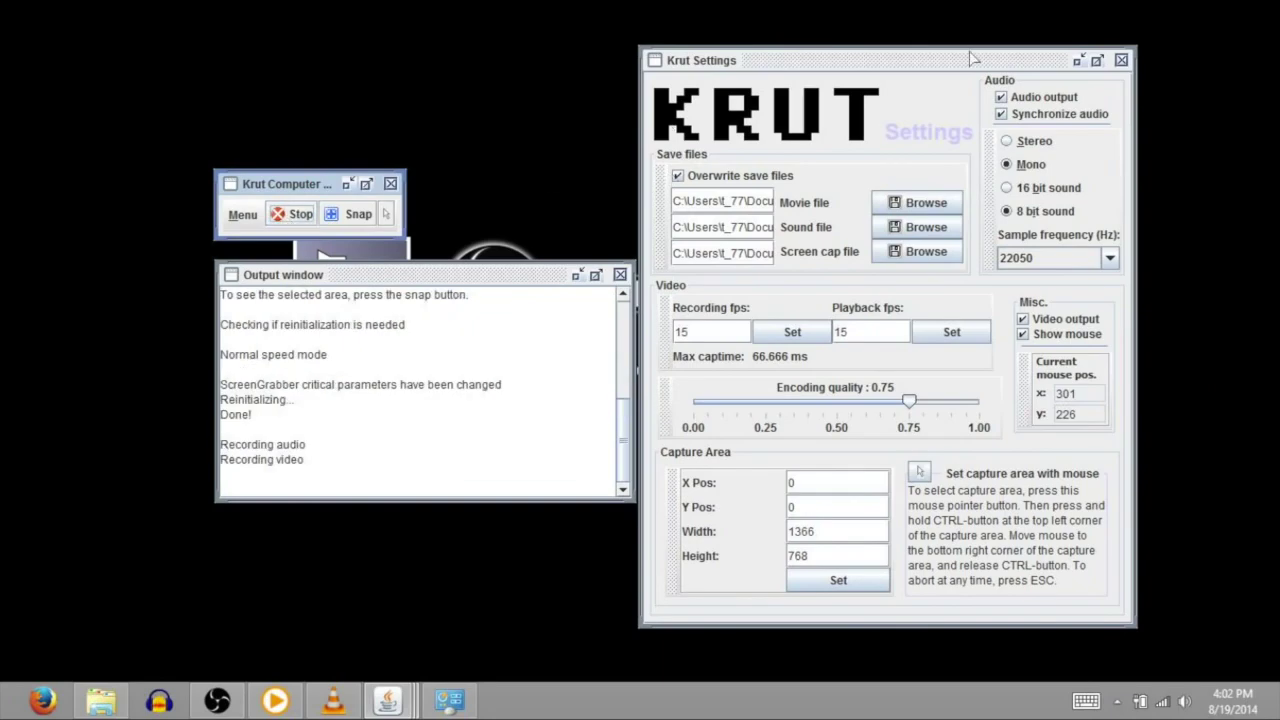
Step: Stop the Krut recording to save the video and sound, then minimize the recorder and output windows
mouse_move(1001, 63)
mouse_down()
mouse_move(371, 60)
mouse_move(1086, 44)
mouse_move(1010, 50)
mouse_up()
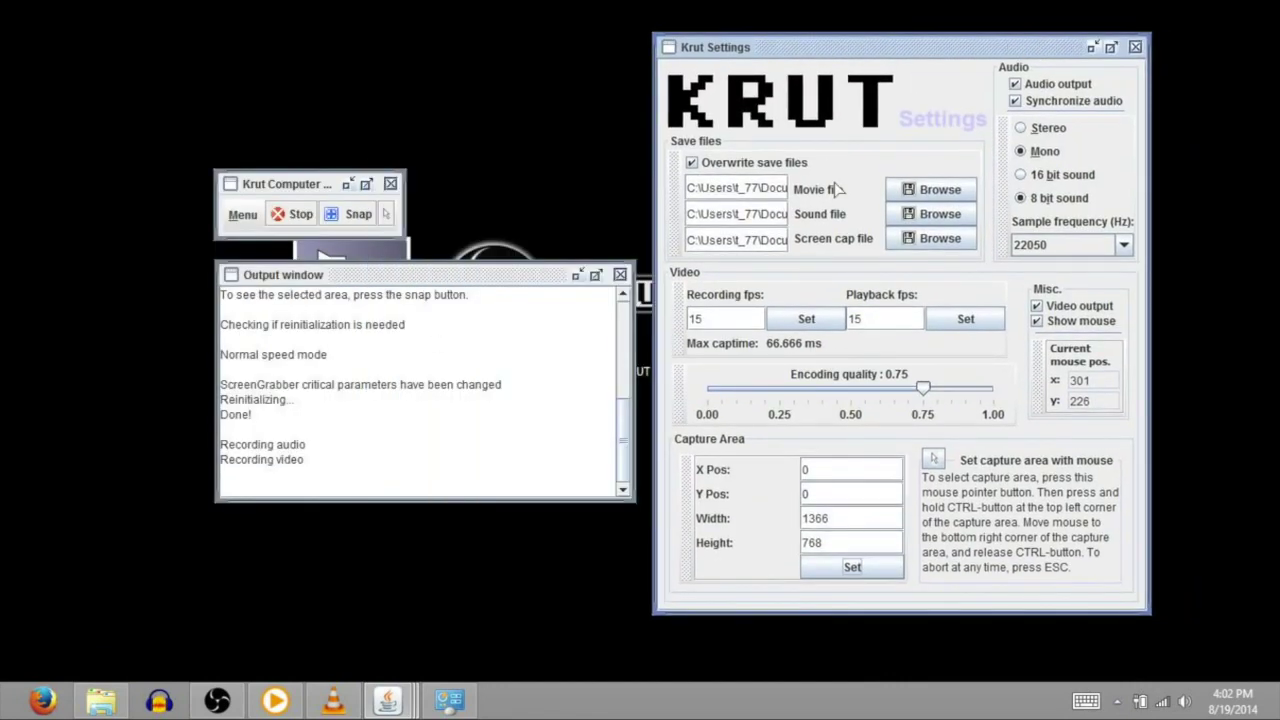
click(295, 215)
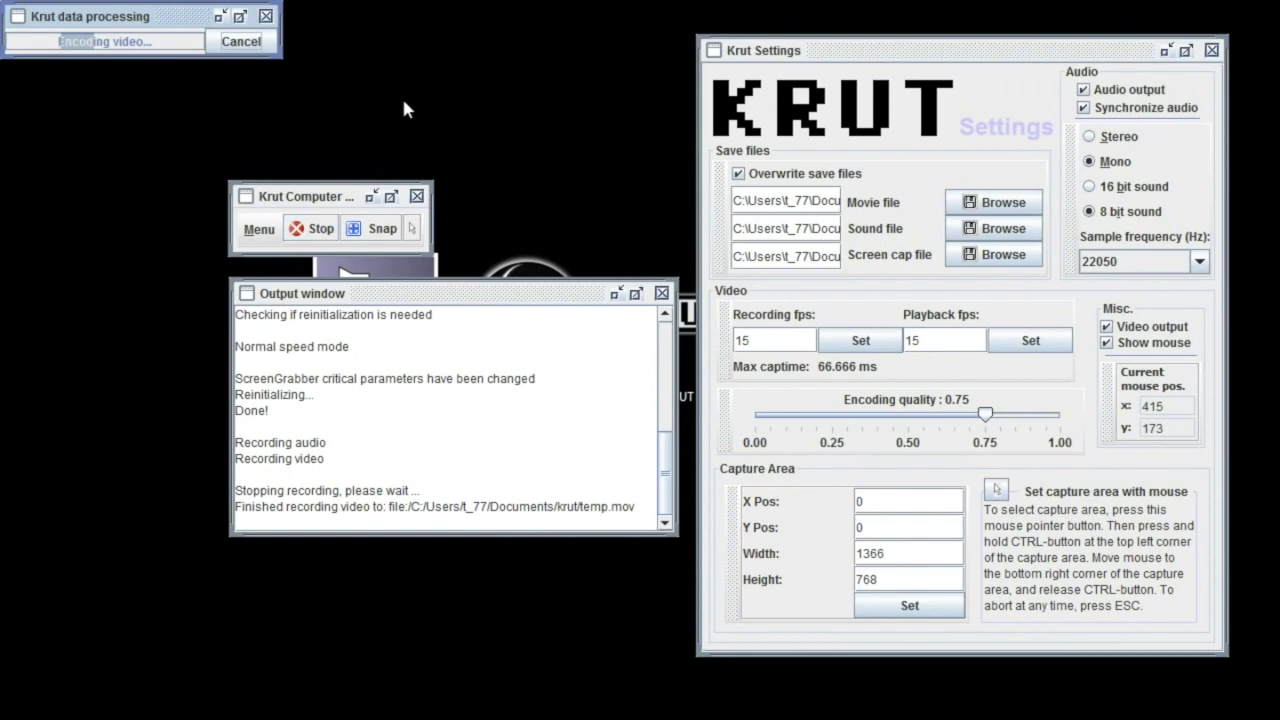
click(372, 196)
click(616, 293)
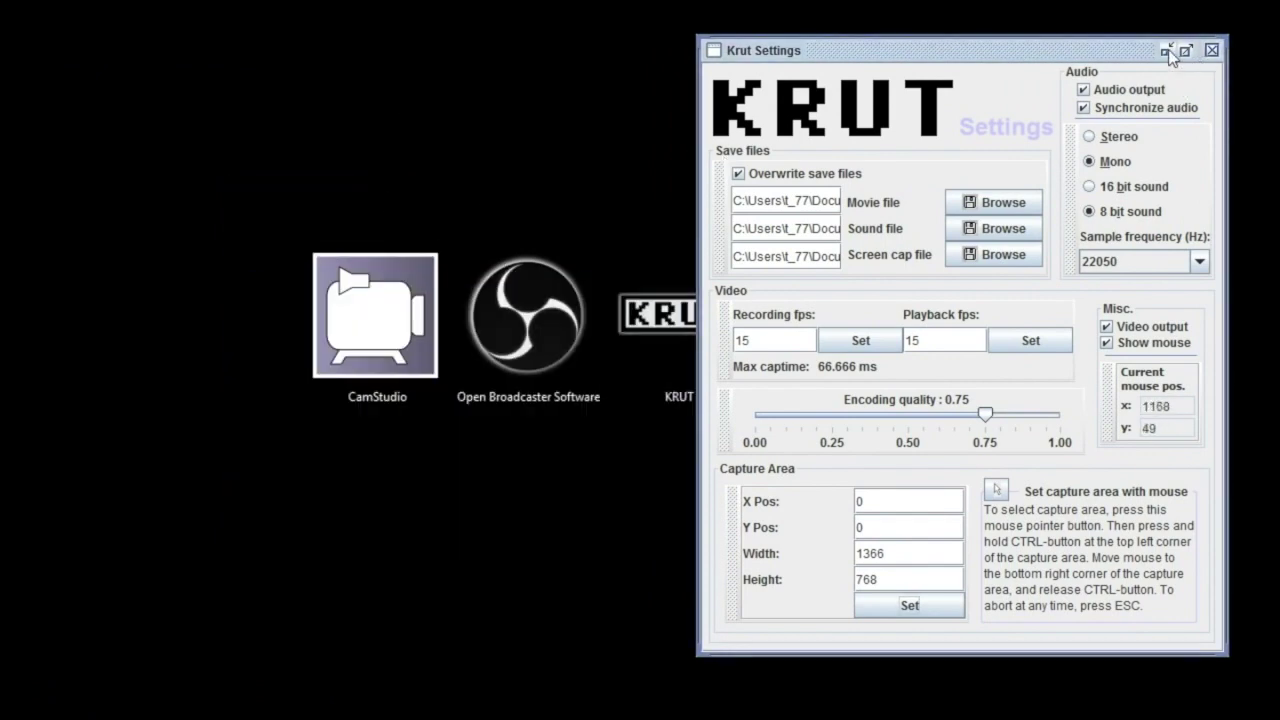
Step: Close the Krut Settings window
click(1168, 51)
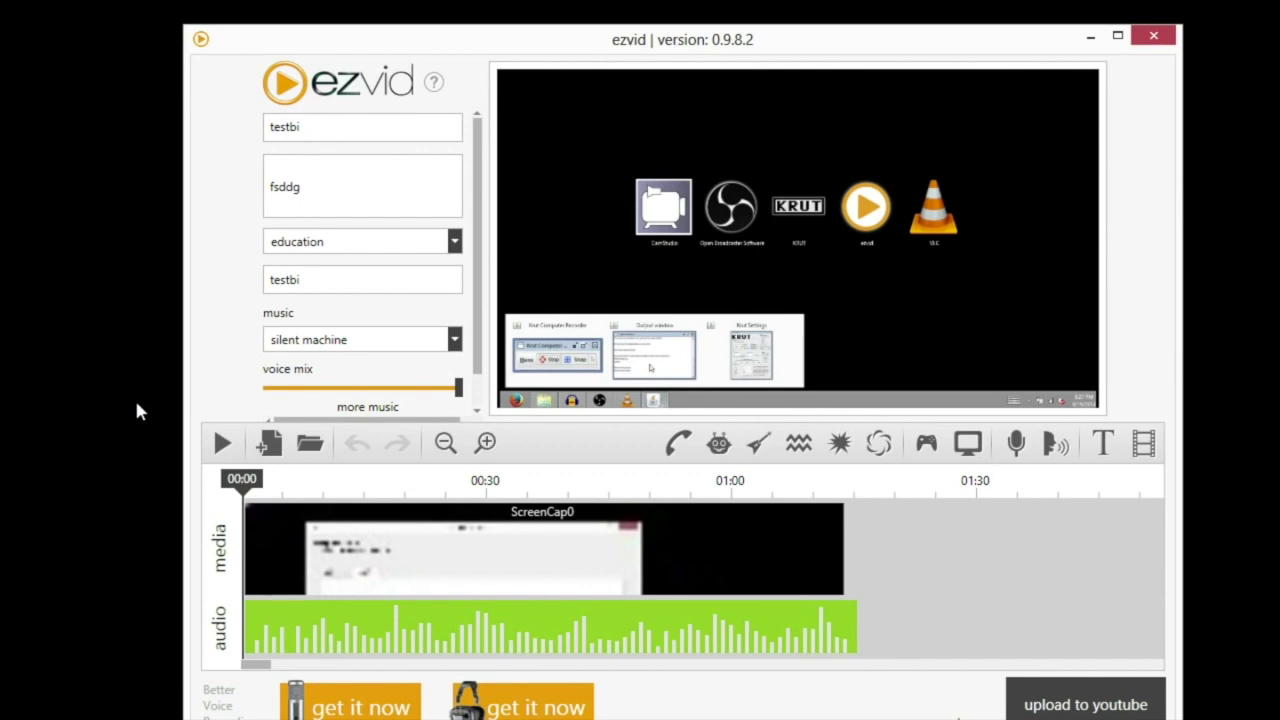
Step: Create a new ezvid project with title and description 'new' and category education
click(268, 445)
click(1142, 86)
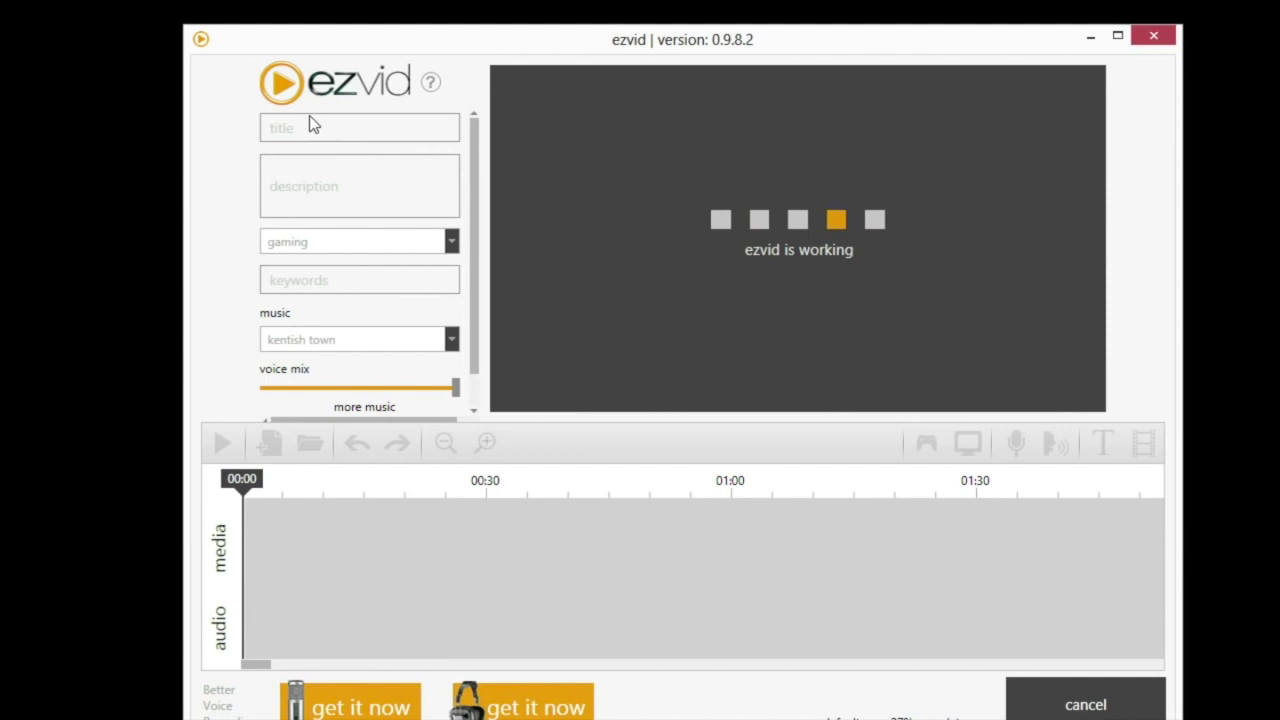
click(294, 128)
text(n)
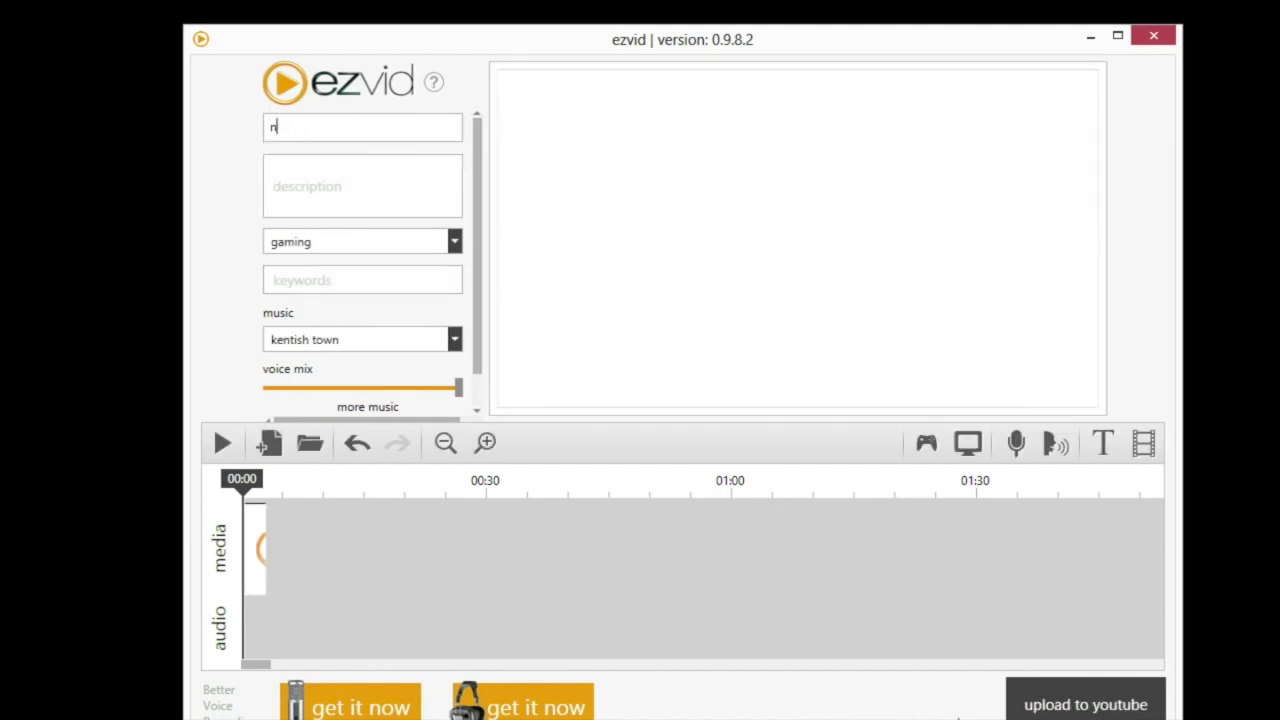
text(ew)
click(306, 187)
text(new)
click(338, 244)
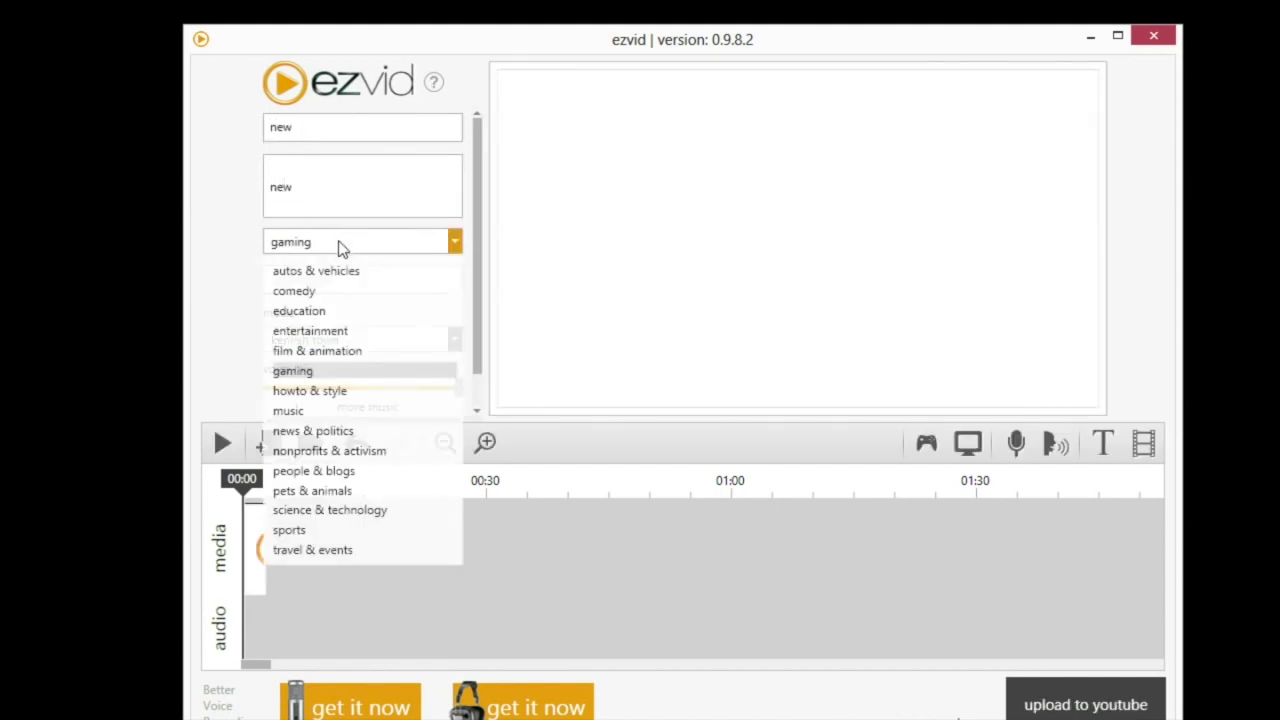
click(299, 311)
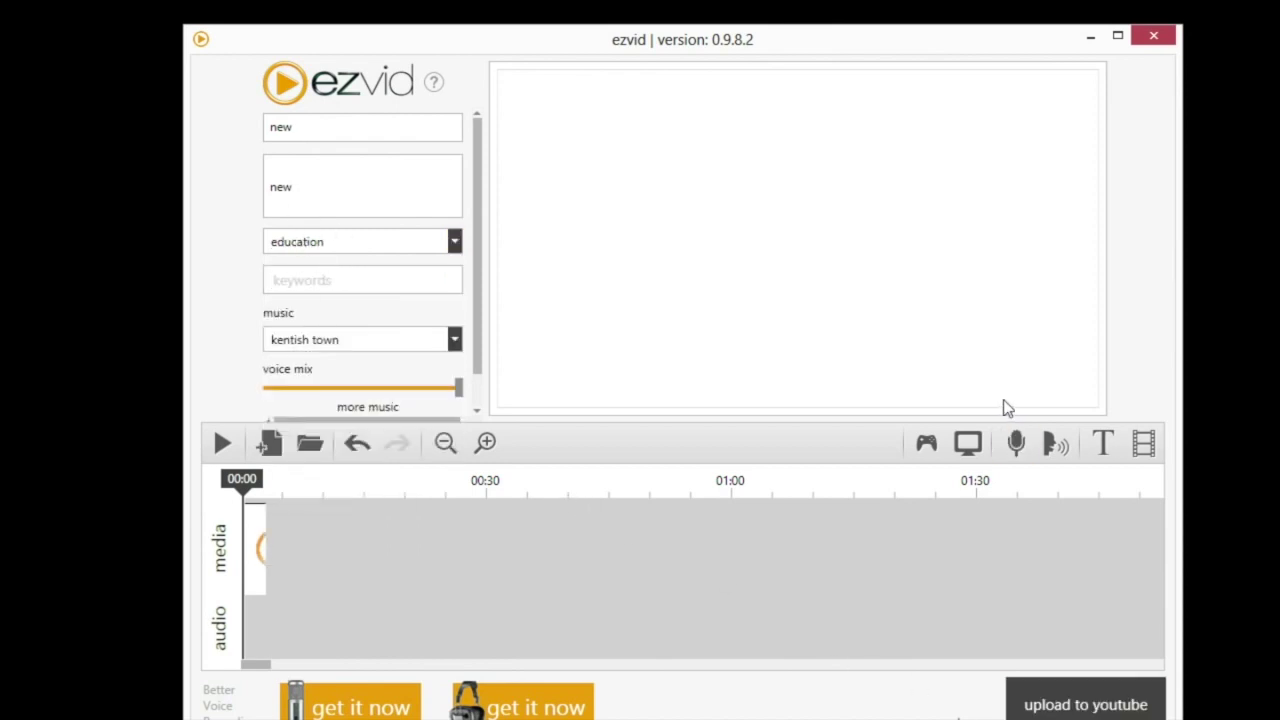
Step: Start an ezvid screen capture and stamp thumbs-ups below KRUT and left of CamStudio
click(968, 443)
click(786, 539)
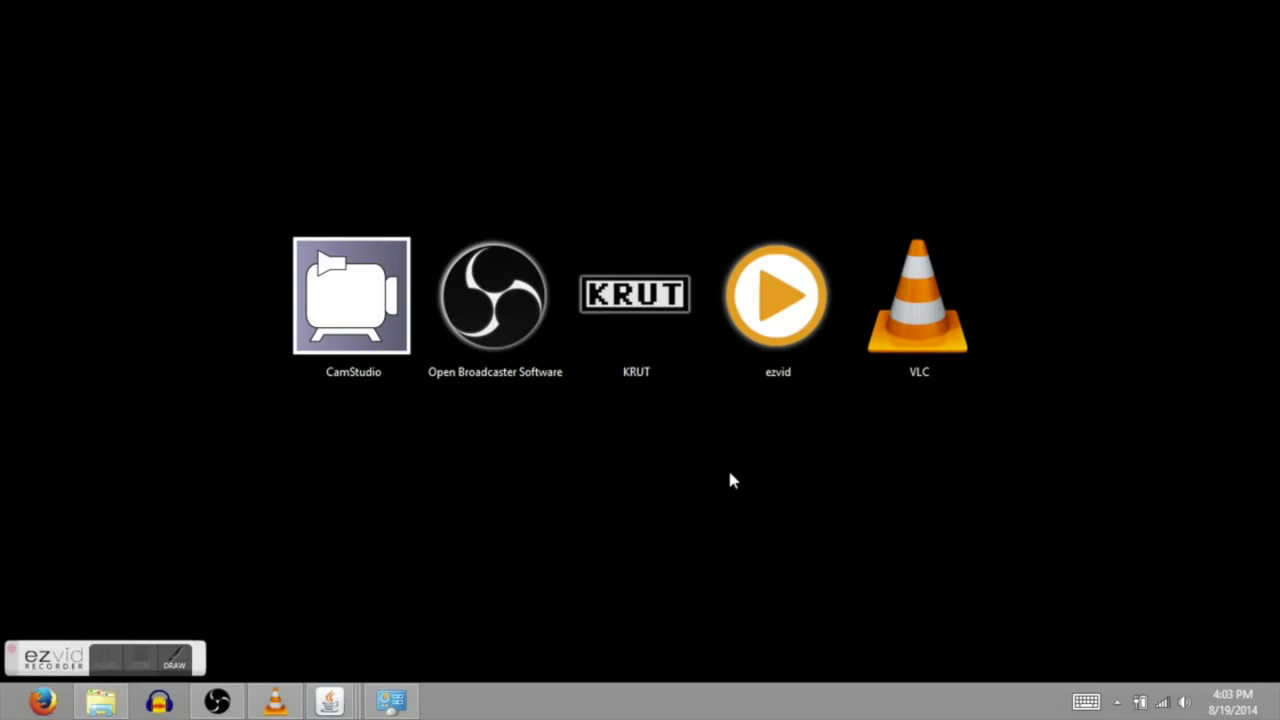
click(175, 660)
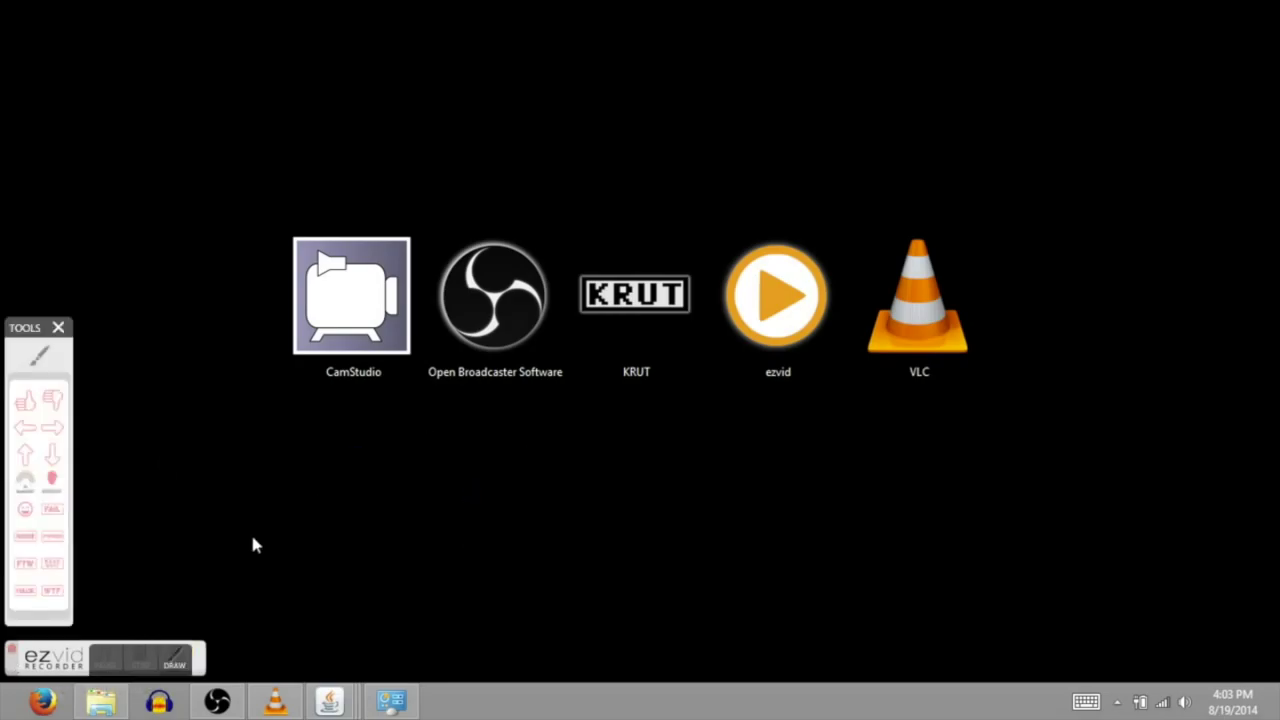
click(26, 400)
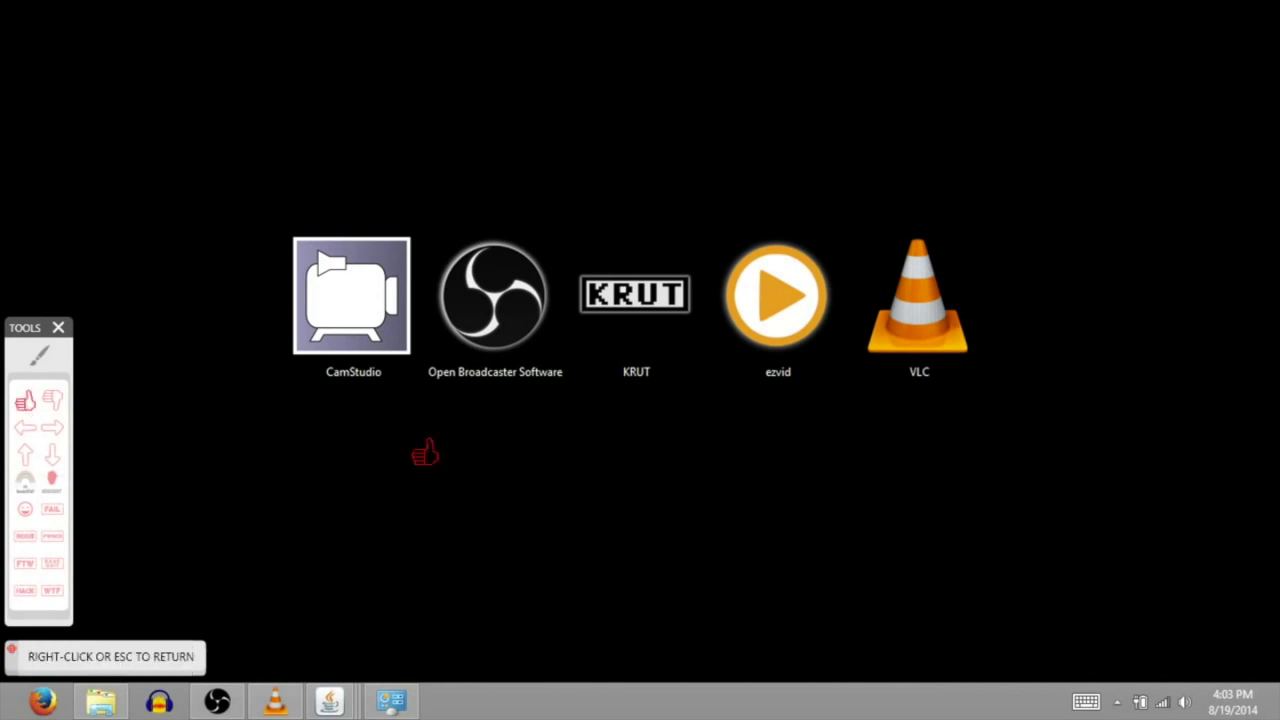
click(530, 385)
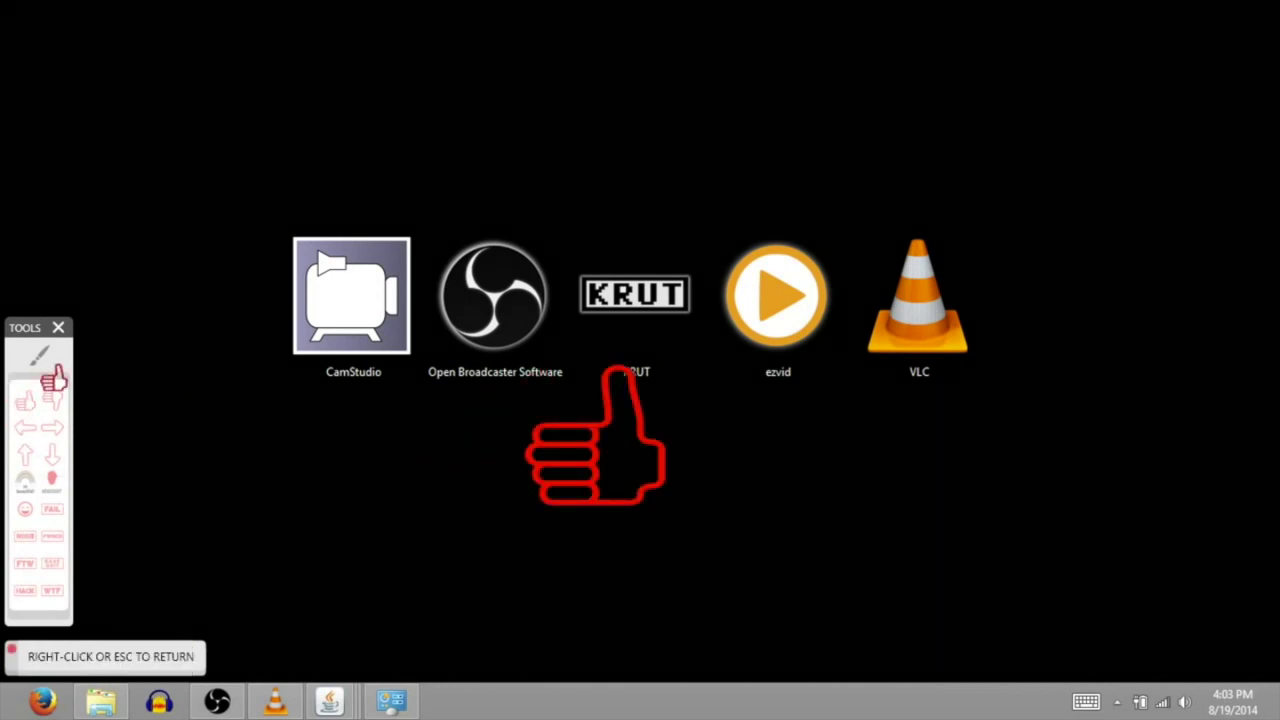
click(100, 247)
right_click(97, 414)
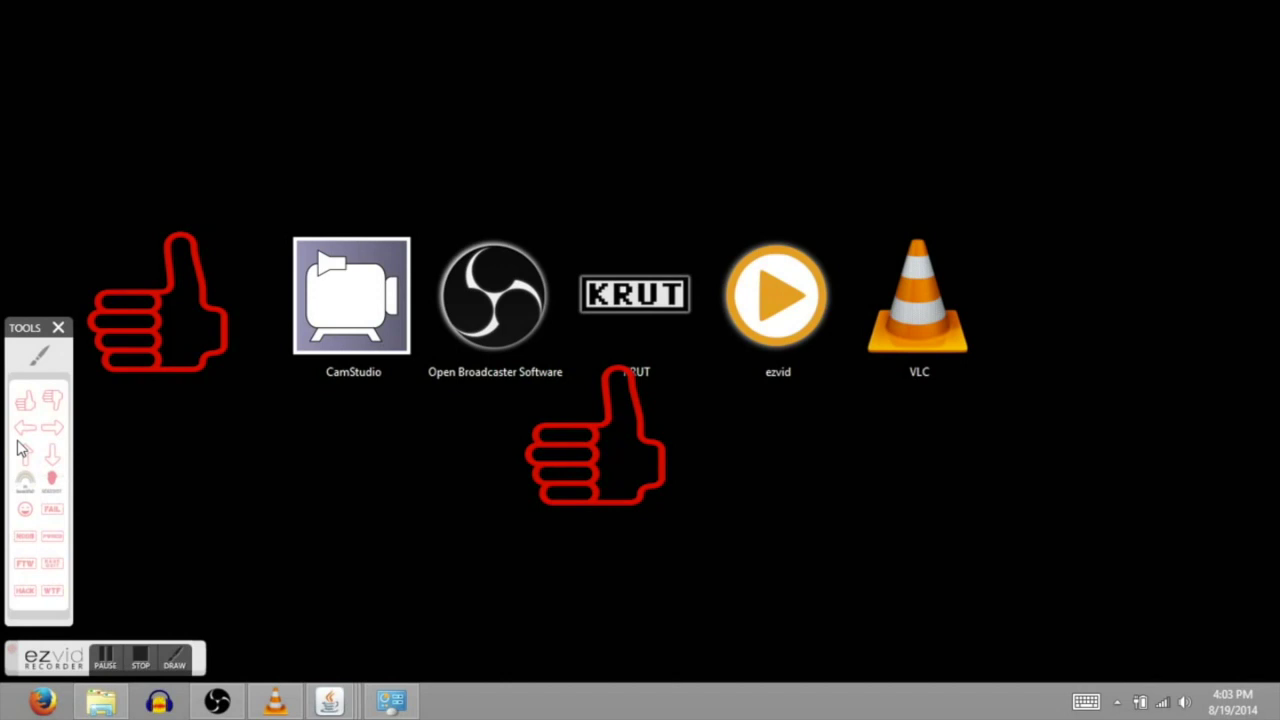
Step: Circle the CamStudio icon with a red freehand loop, then stop the recording
click(60, 366)
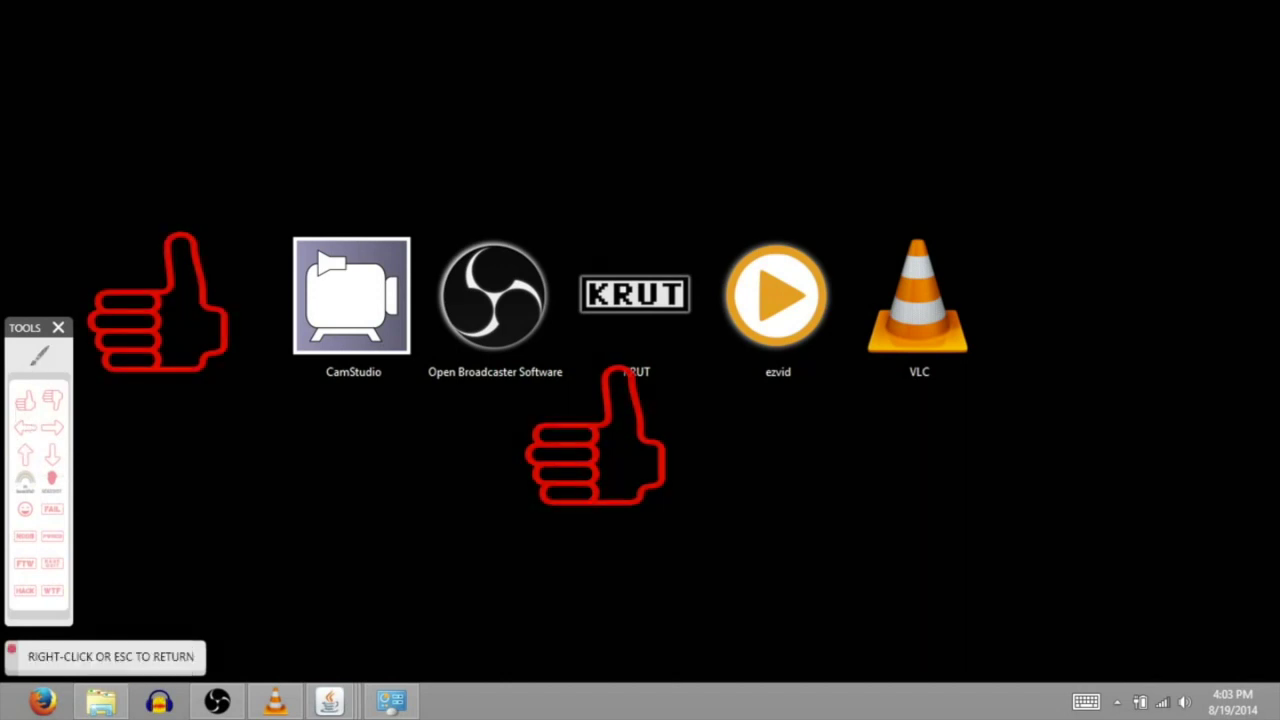
mouse_move(216, 430)
mouse_down()
mouse_move(396, 452)
mouse_move(470, 245)
mouse_move(266, 230)
mouse_move(263, 348)
mouse_up()
right_click(222, 189)
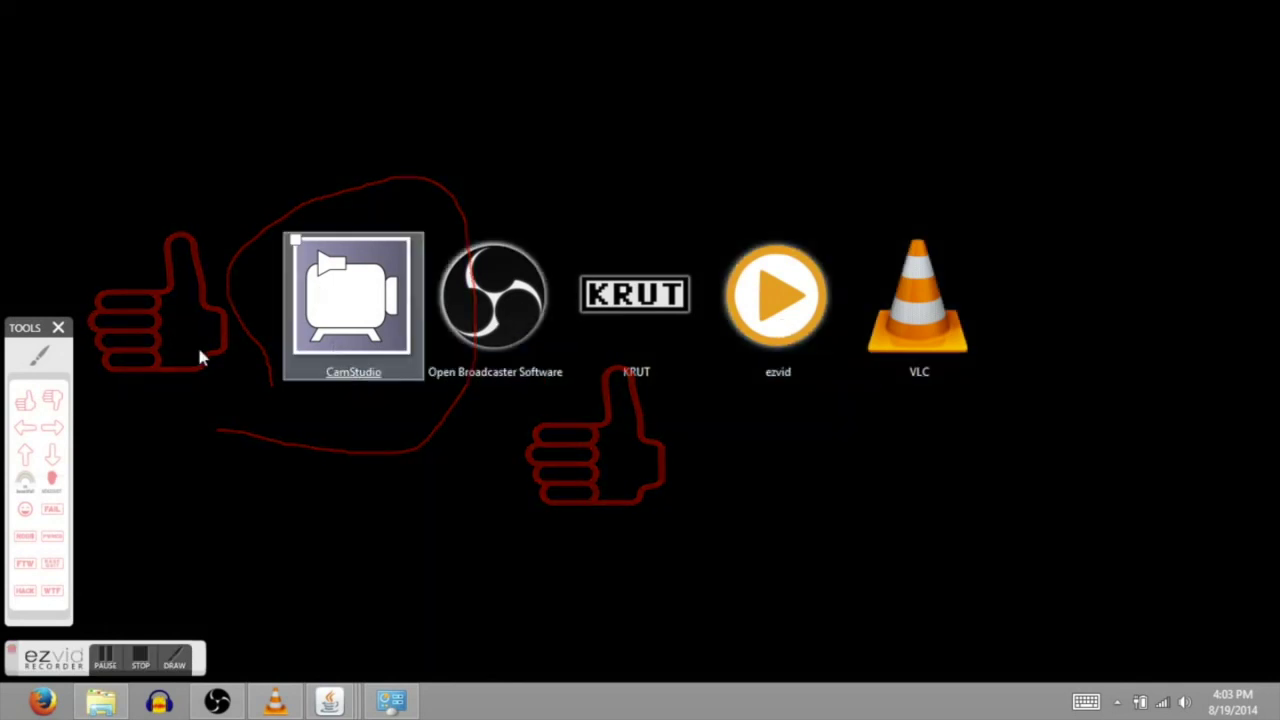
click(140, 660)
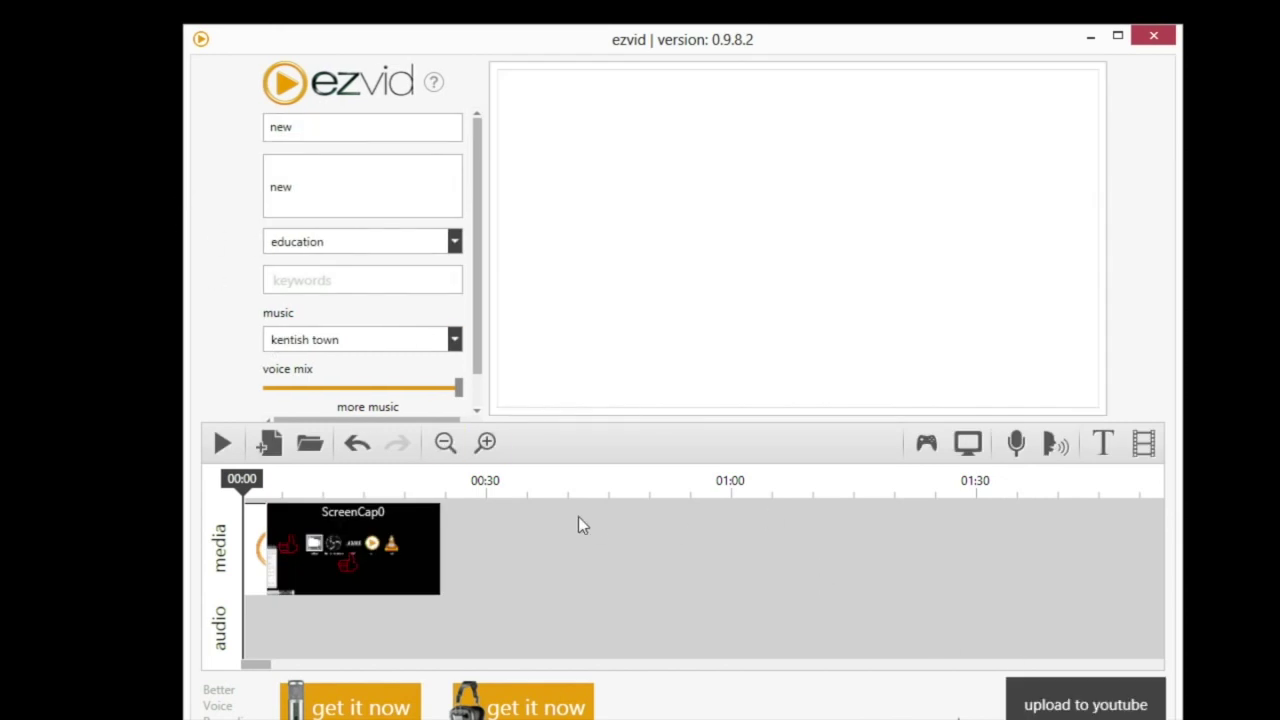
Step: Minimize the ezvid editor window
click(1090, 37)
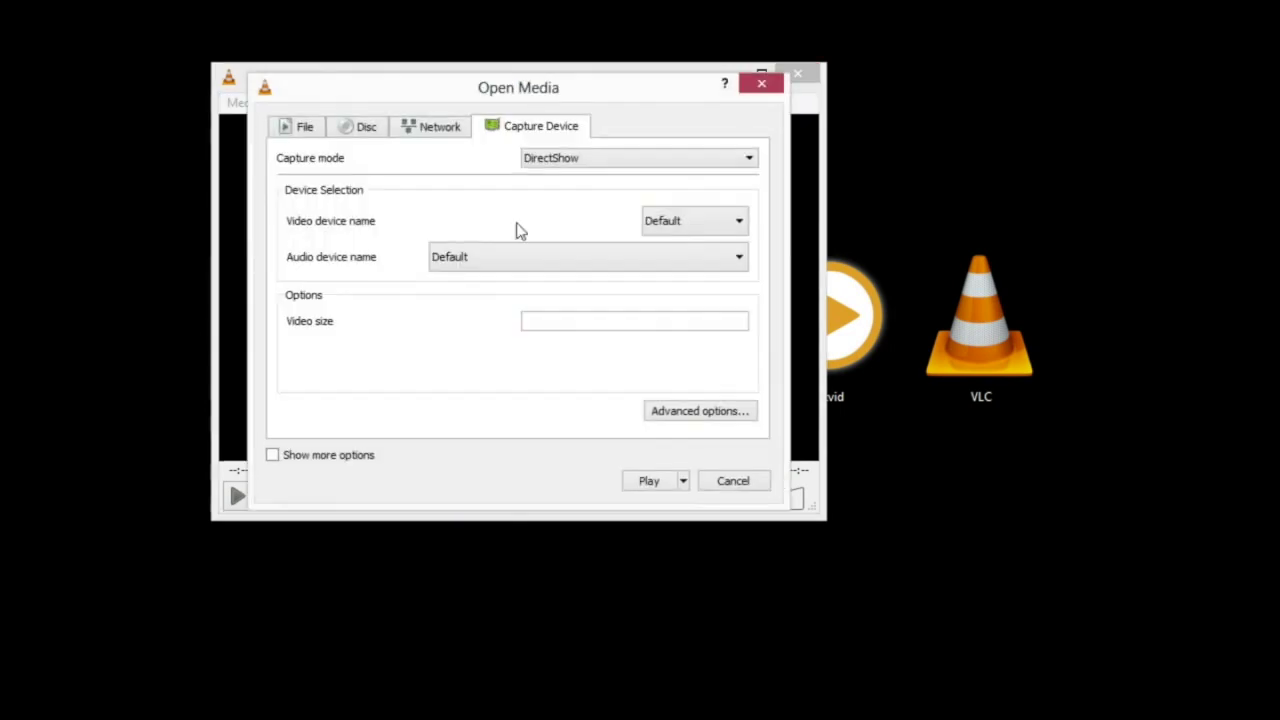
Step: Switch the capture mode to Desktop at 15.00 f/s and play the capture
click(545, 162)
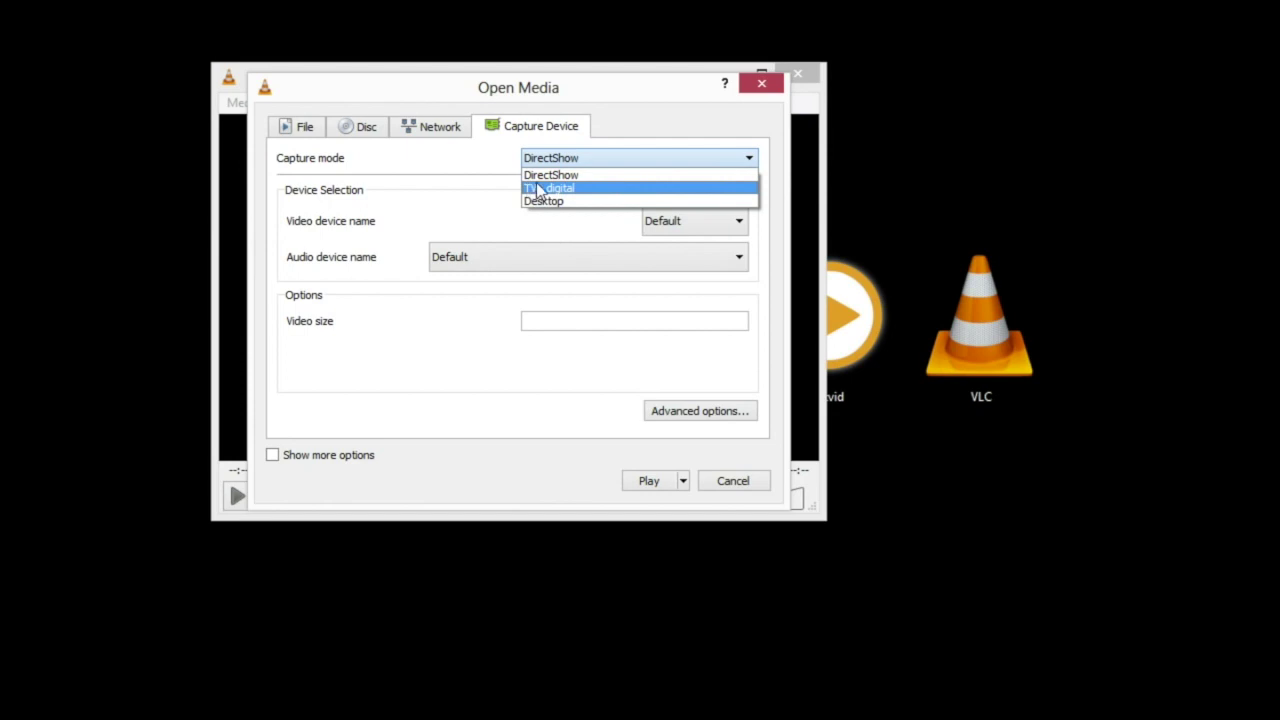
click(543, 201)
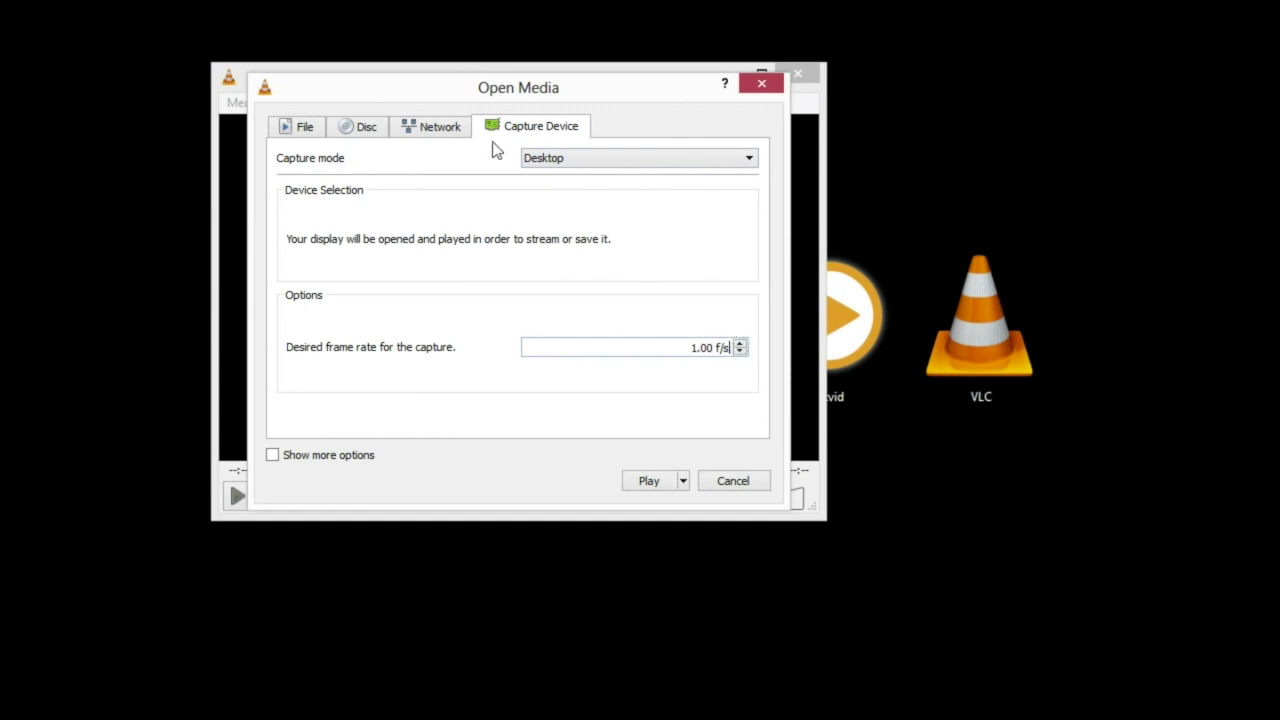
click(741, 344)
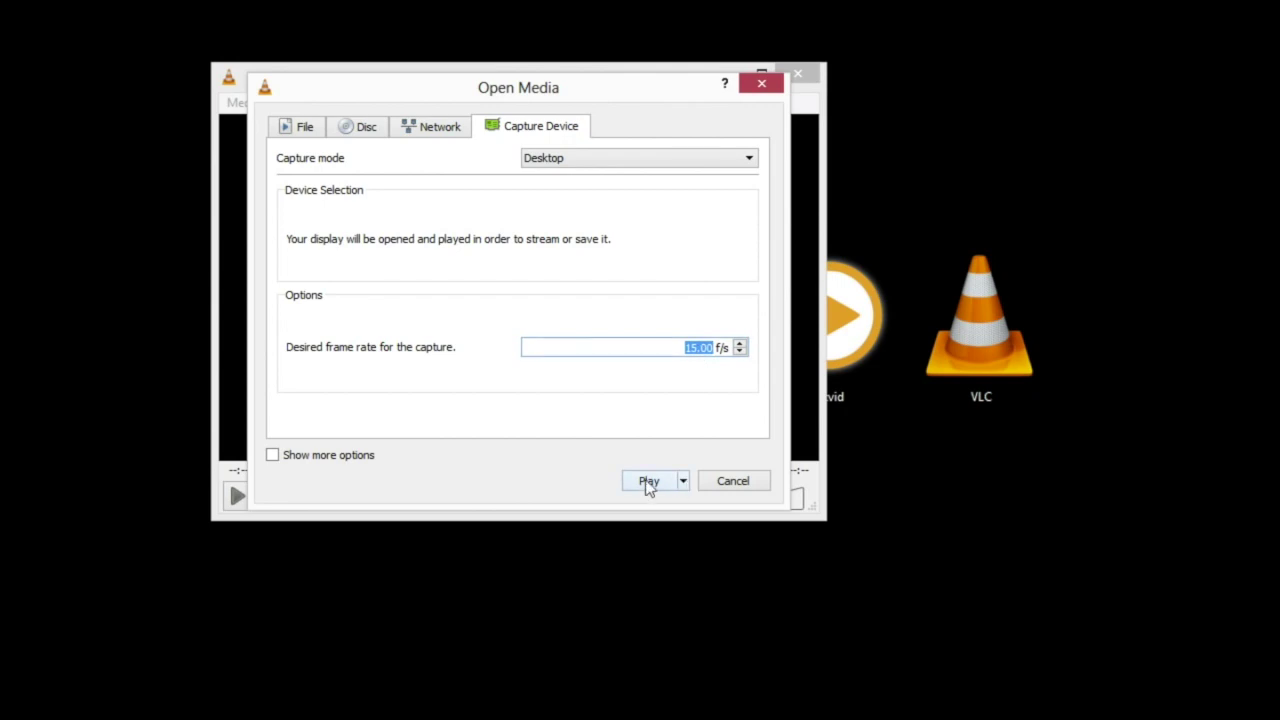
click(648, 484)
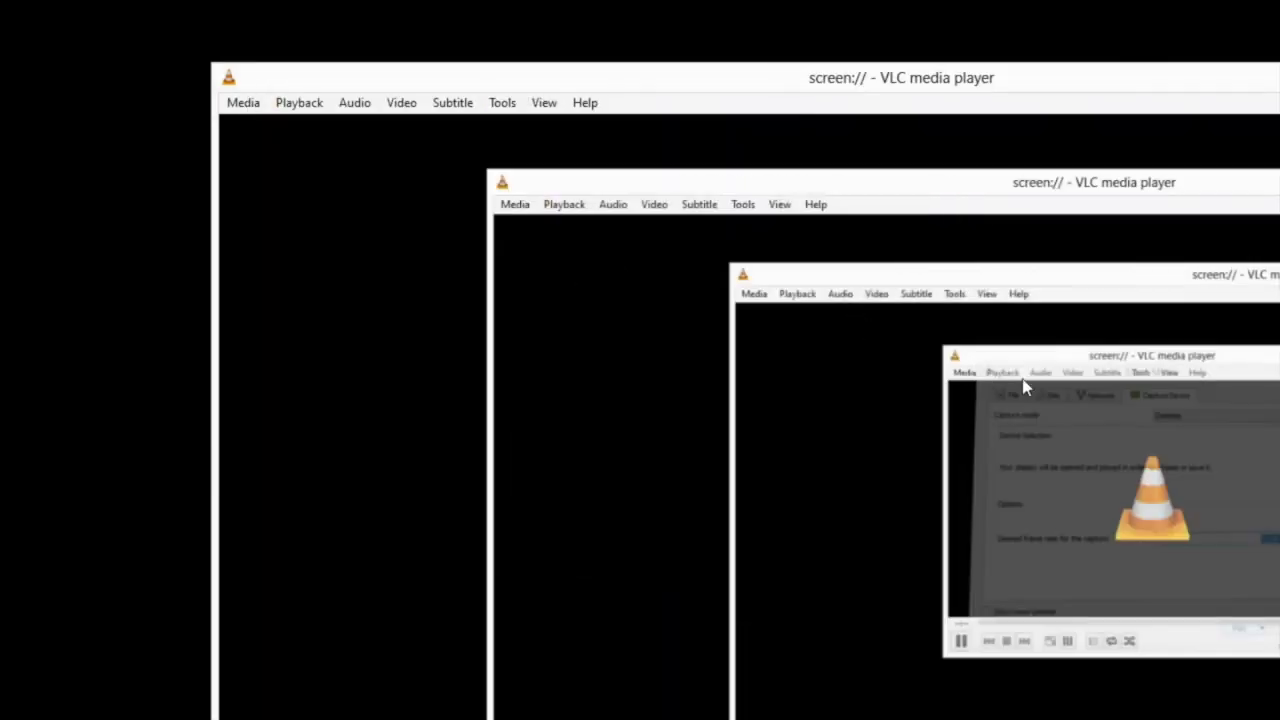
Step: Move the VLC window aside and launch another VLC media player from the Start search
drag(1018, 84, 703, 34)
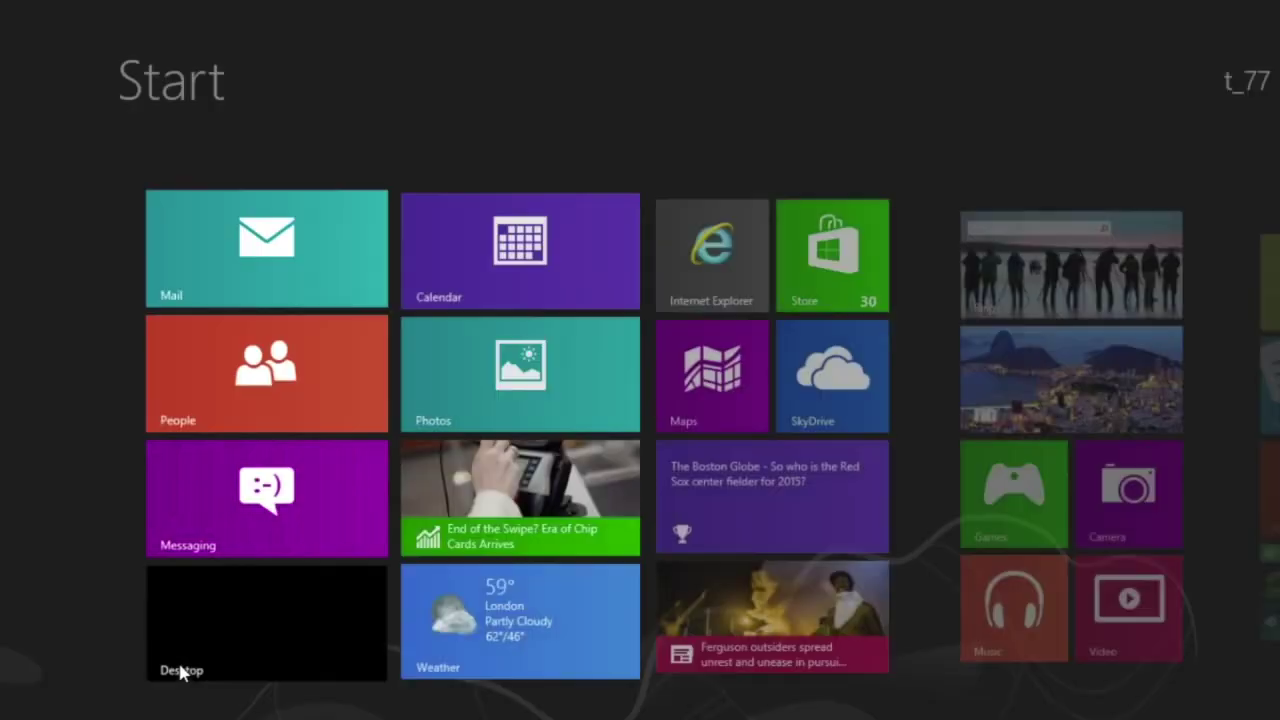
text(v)
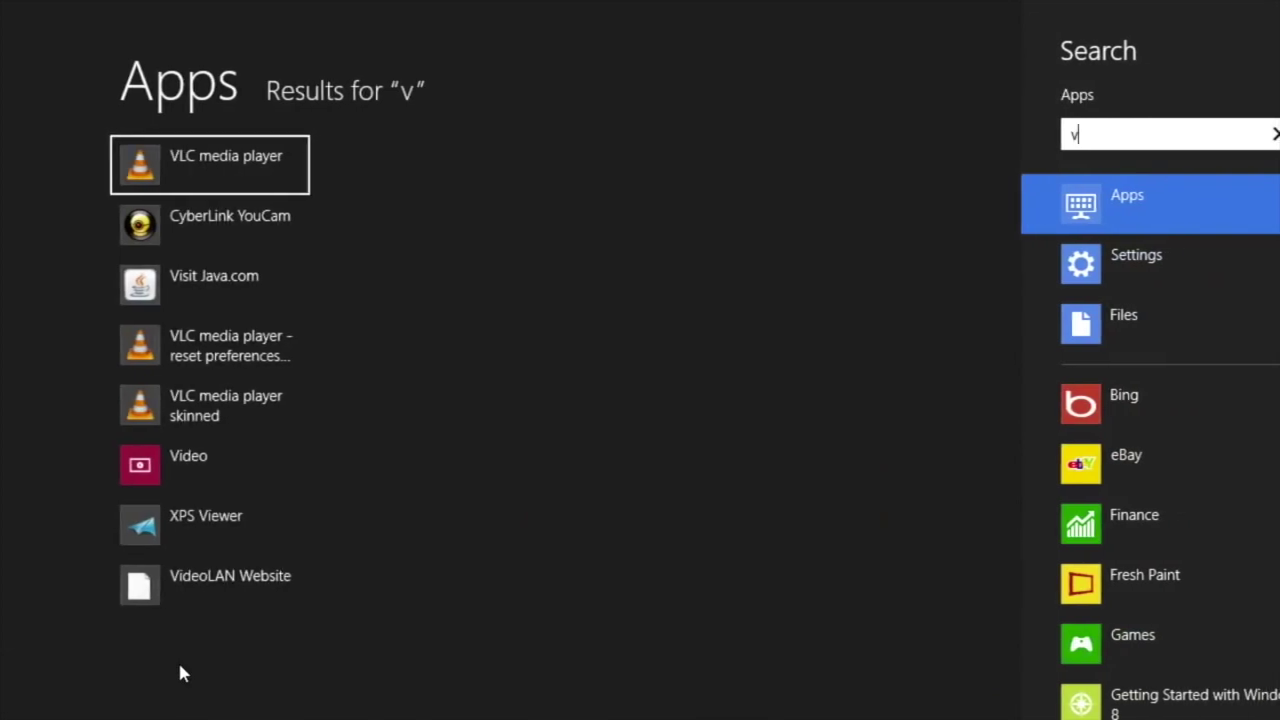
click(195, 152)
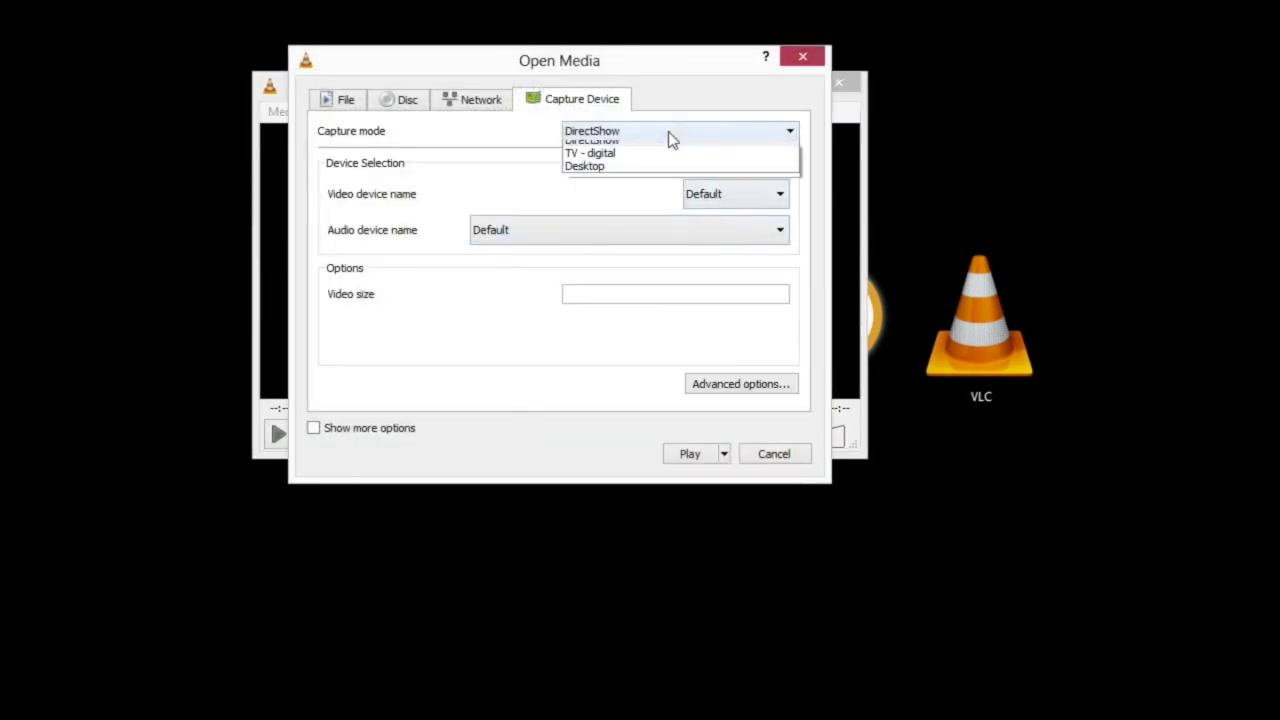
Step: Set Desktop capture mode at 13.00 f/s and choose Stream instead of Play
click(586, 172)
click(781, 324)
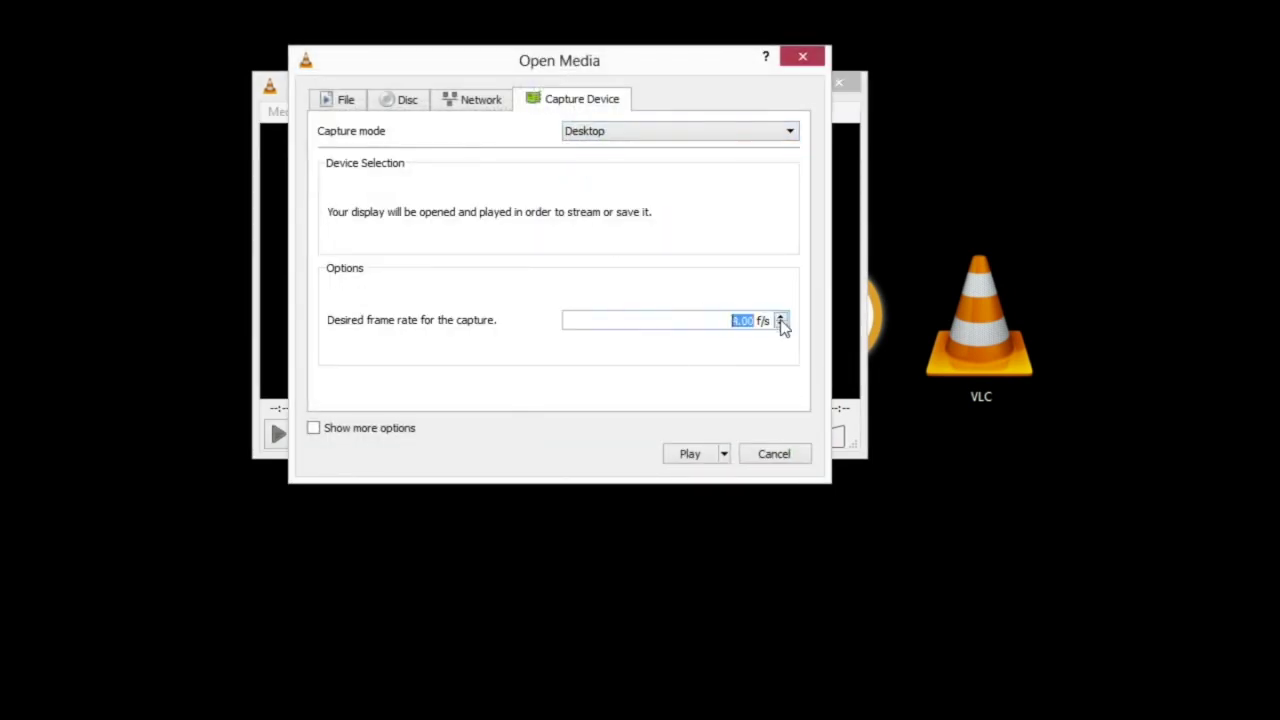
scroll(780, 320, up, 12)
click(724, 454)
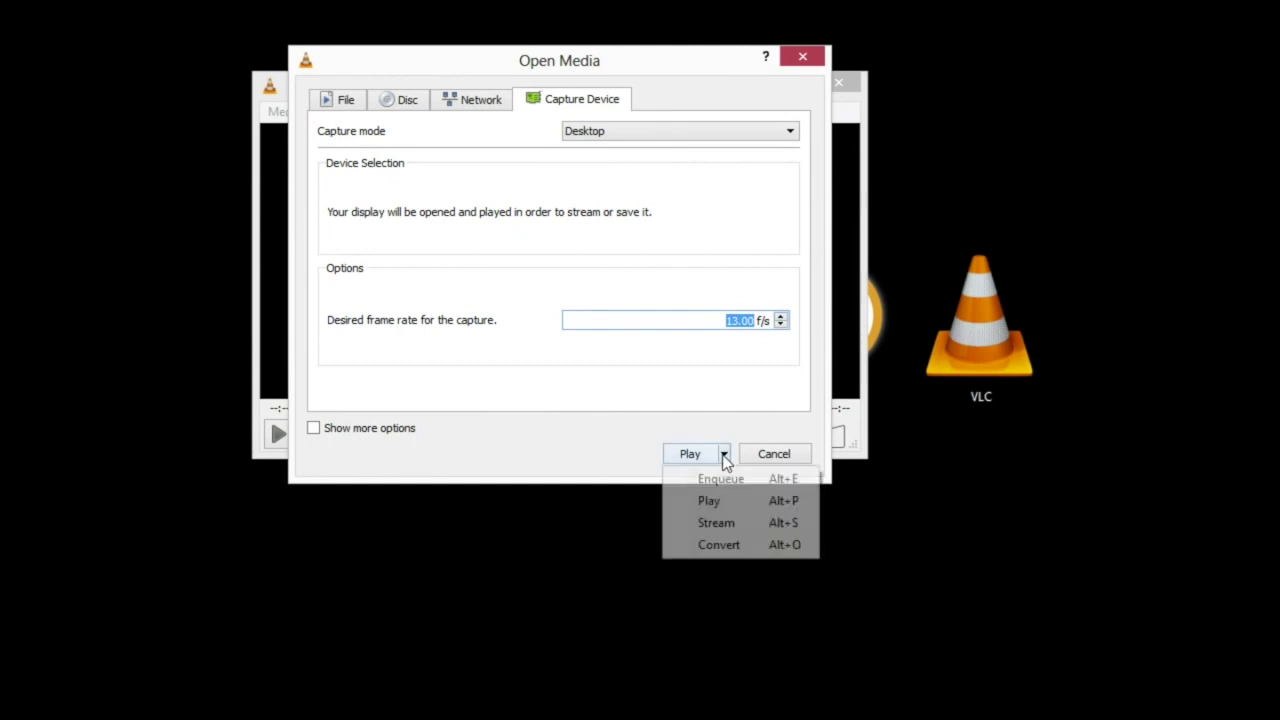
click(720, 522)
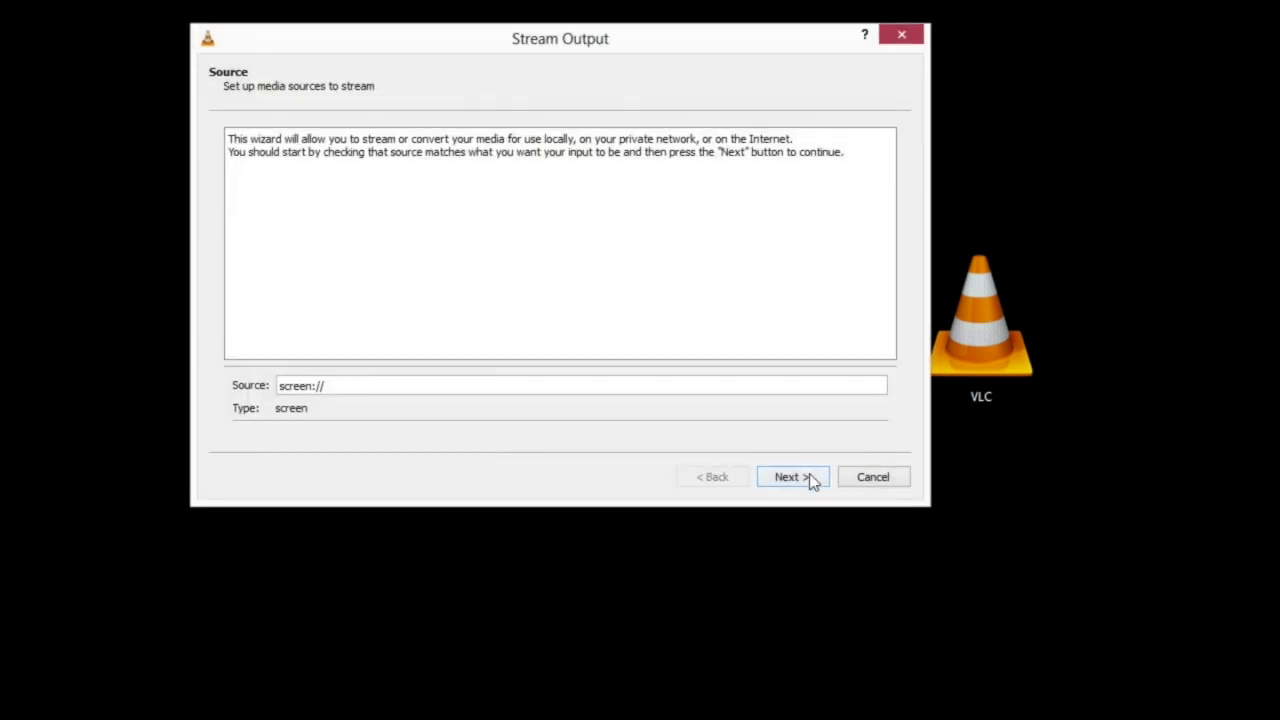
Step: Add a file destination named fff in the vlc_screen_casts folder
click(806, 480)
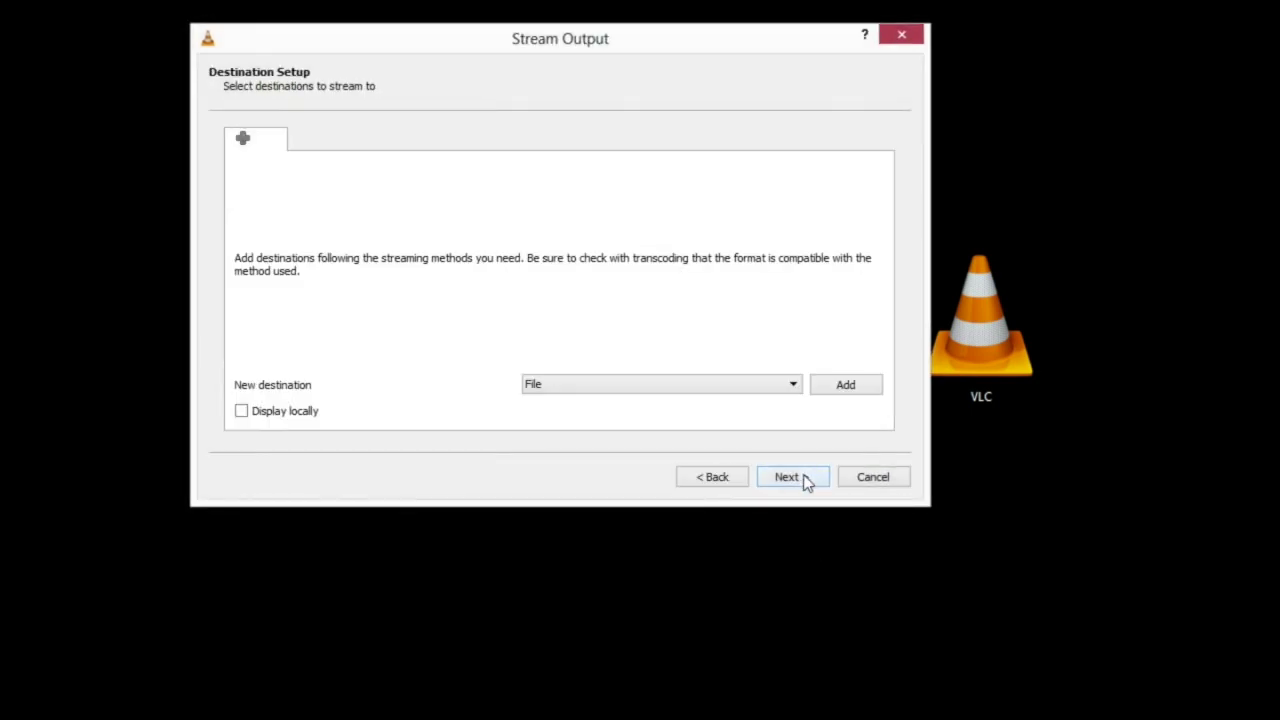
click(846, 388)
click(846, 408)
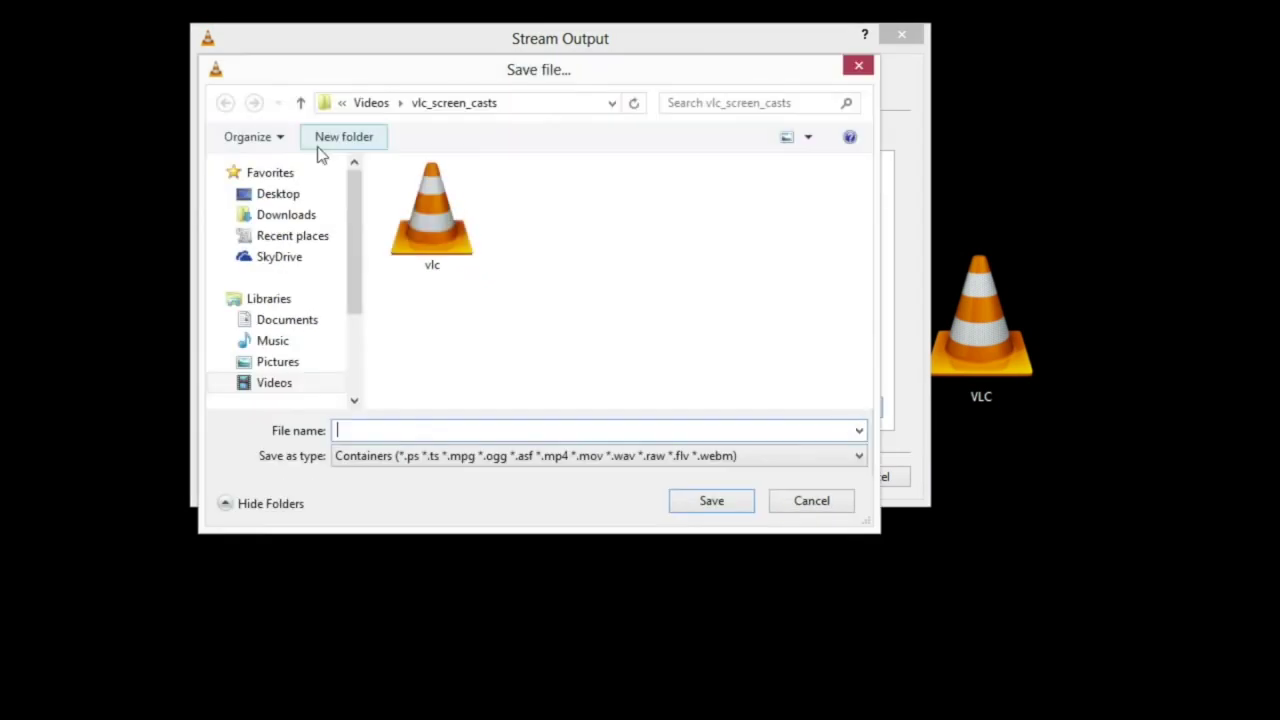
text(f)
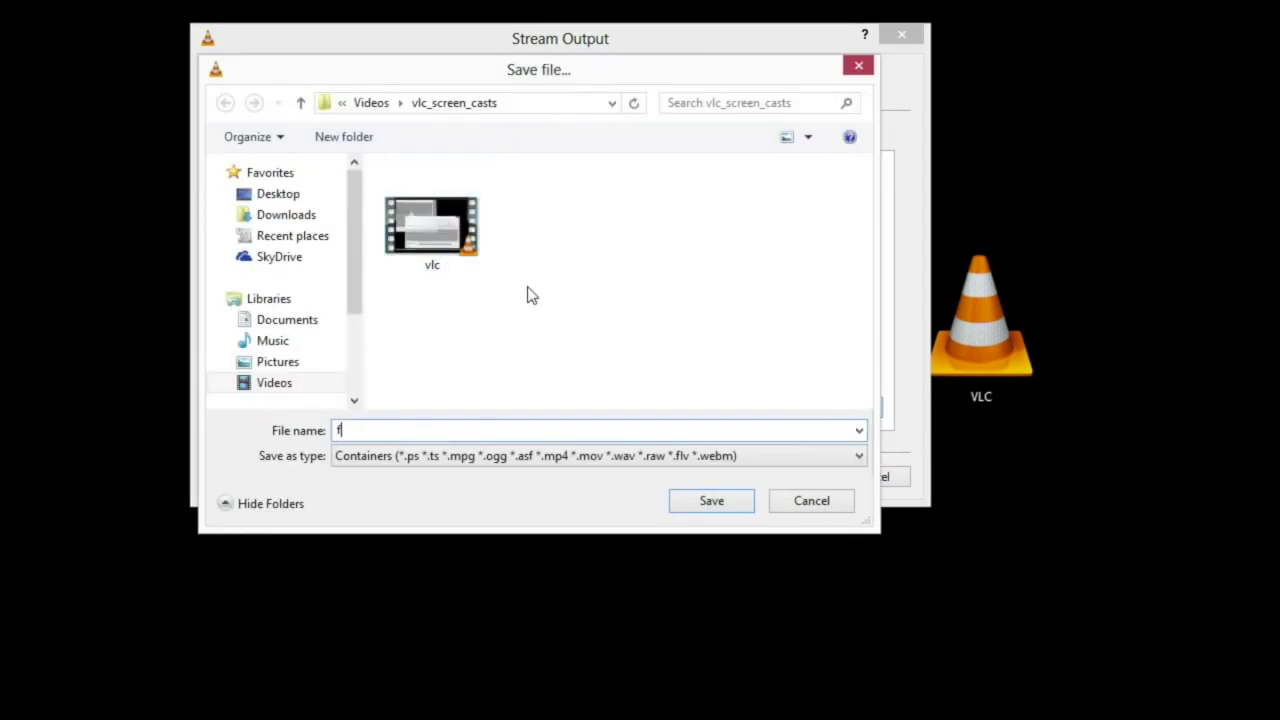
text(ff)
click(711, 501)
Step: Keep the Video - H.264 + MP3 (MP4) profile and start the stream
click(810, 487)
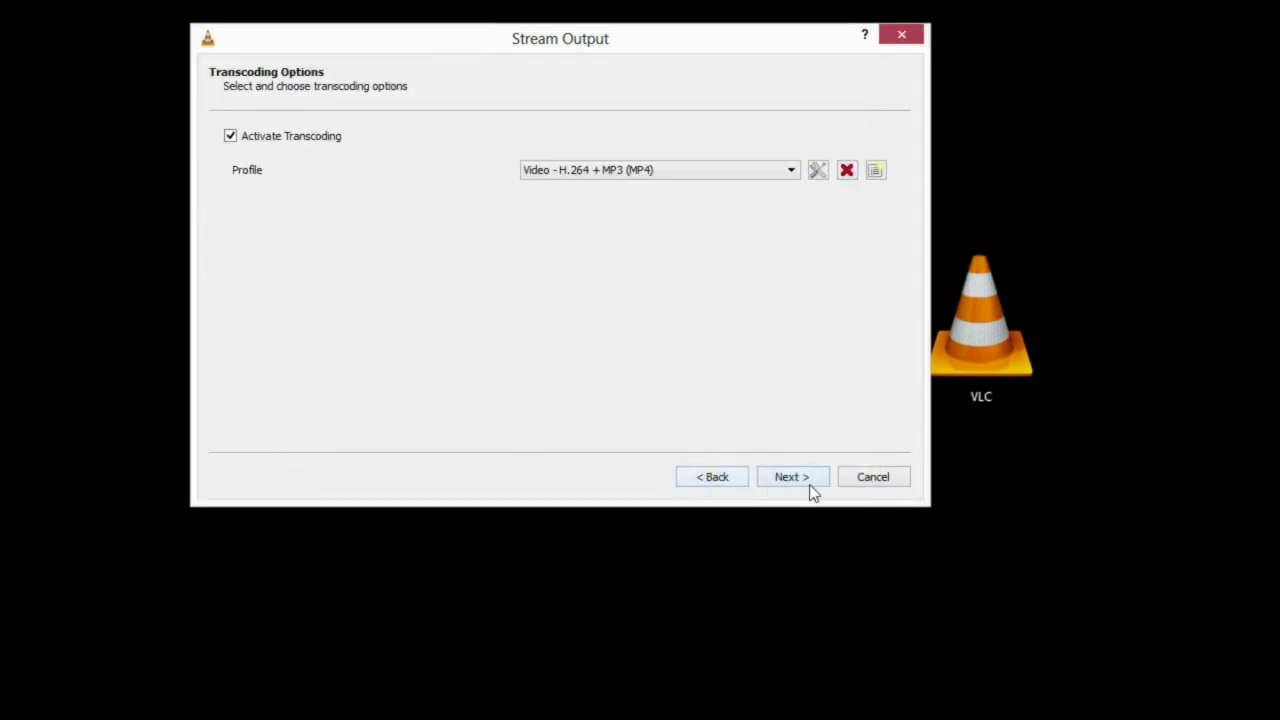
click(560, 172)
click(558, 175)
click(795, 480)
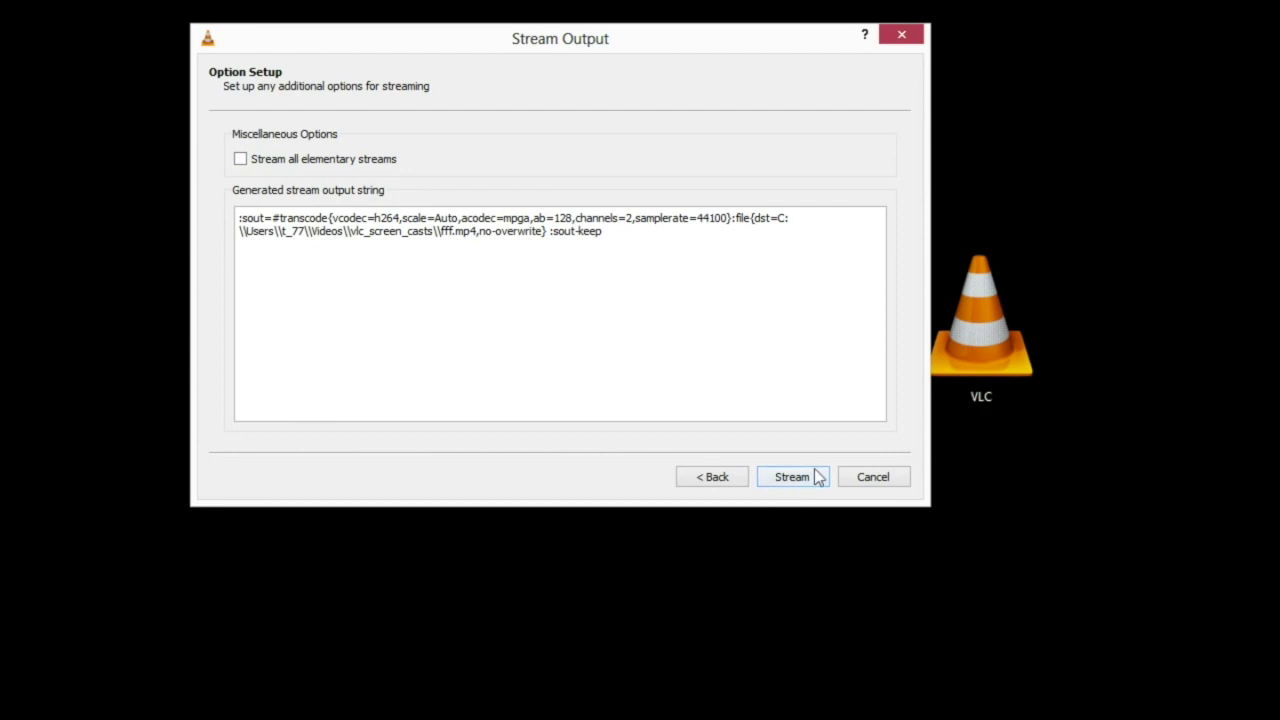
click(791, 477)
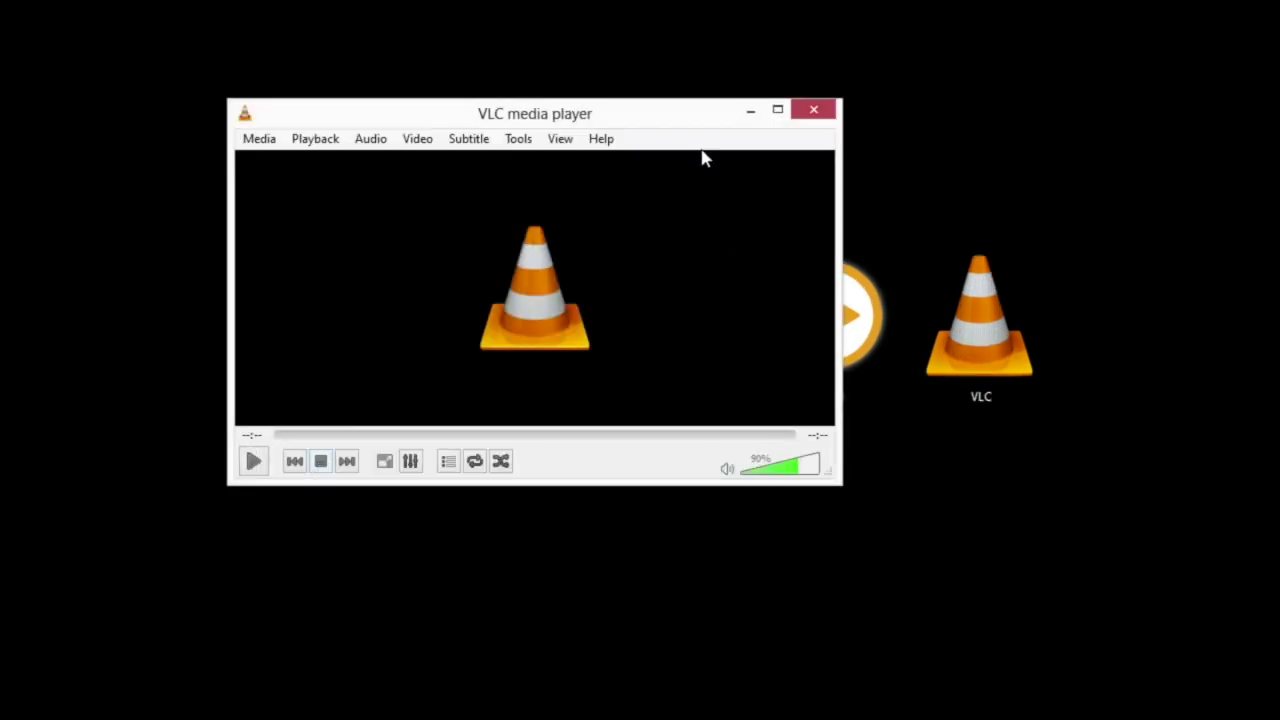
Step: Minimize the VLC media player window
click(748, 110)
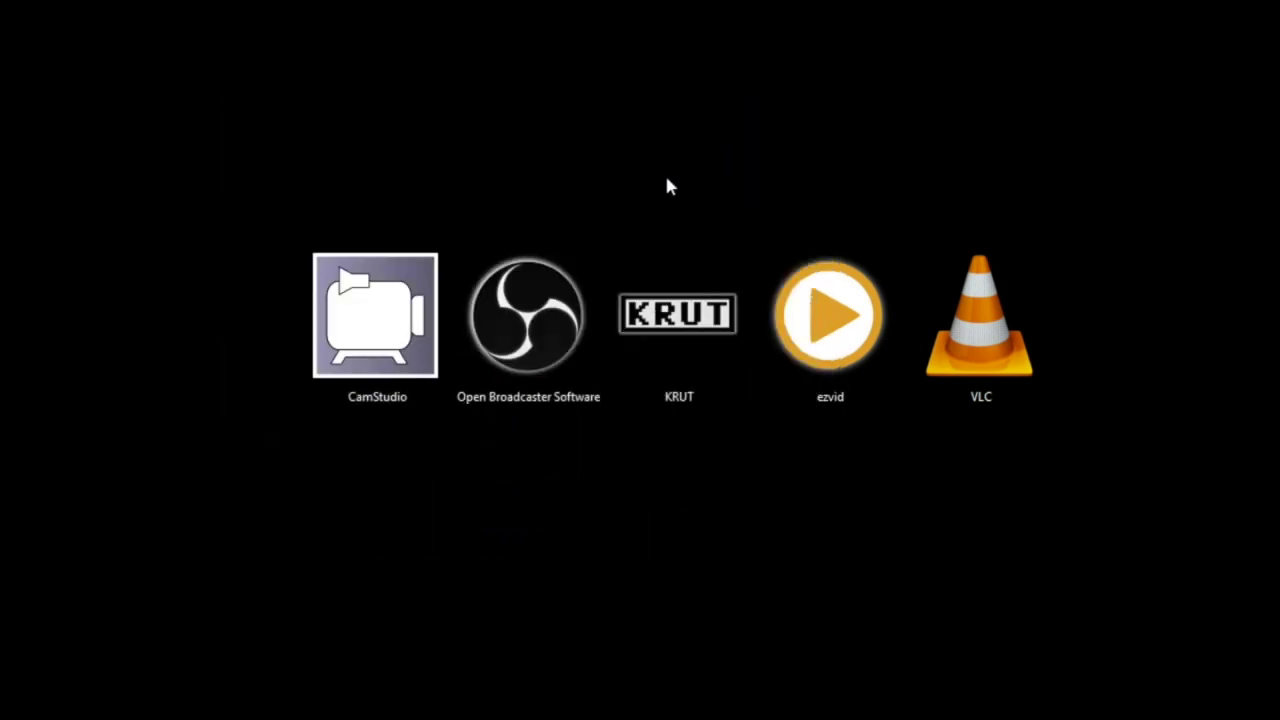